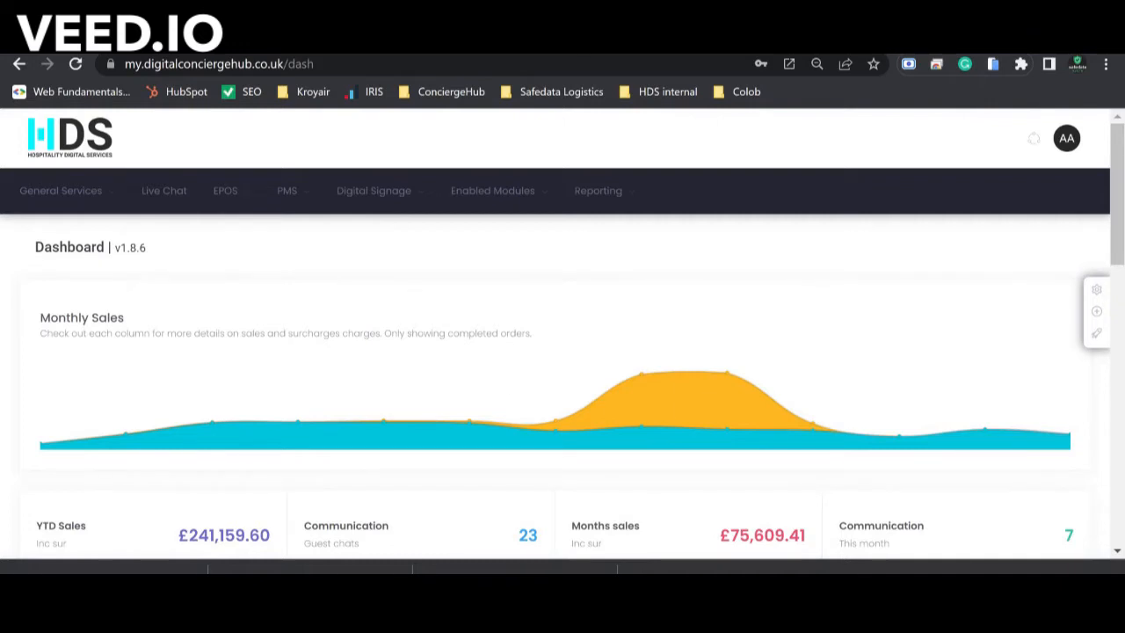
# Open Menu / QR Management from General Services and review the enabled QR codes and the actions available for Room Service.
pyautogui.click(75, 195)
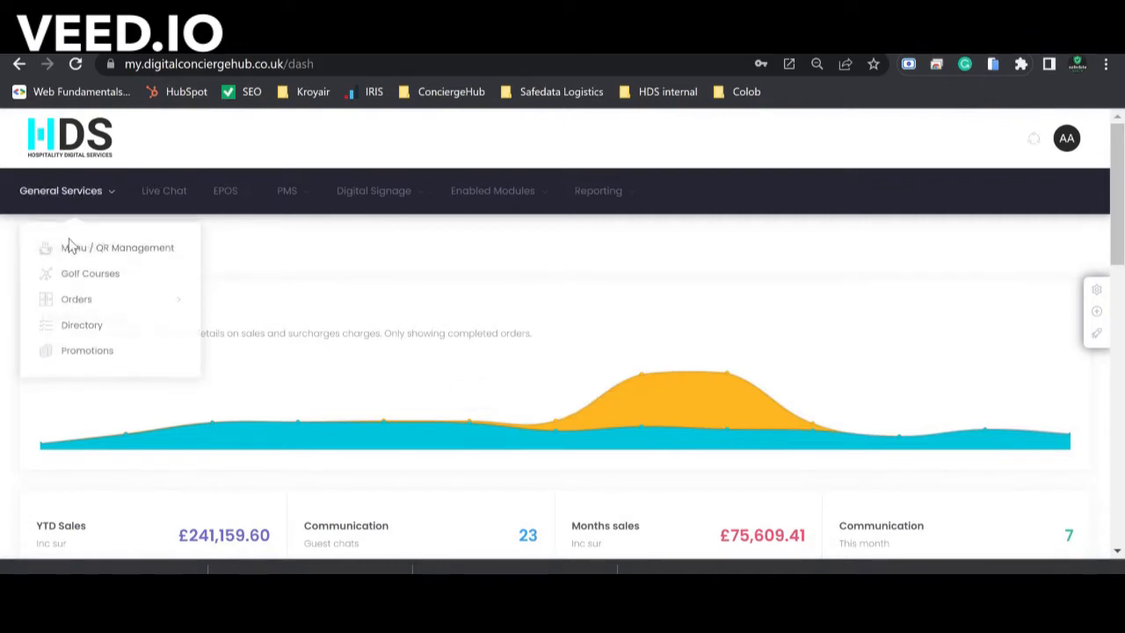
pyautogui.click(136, 255)
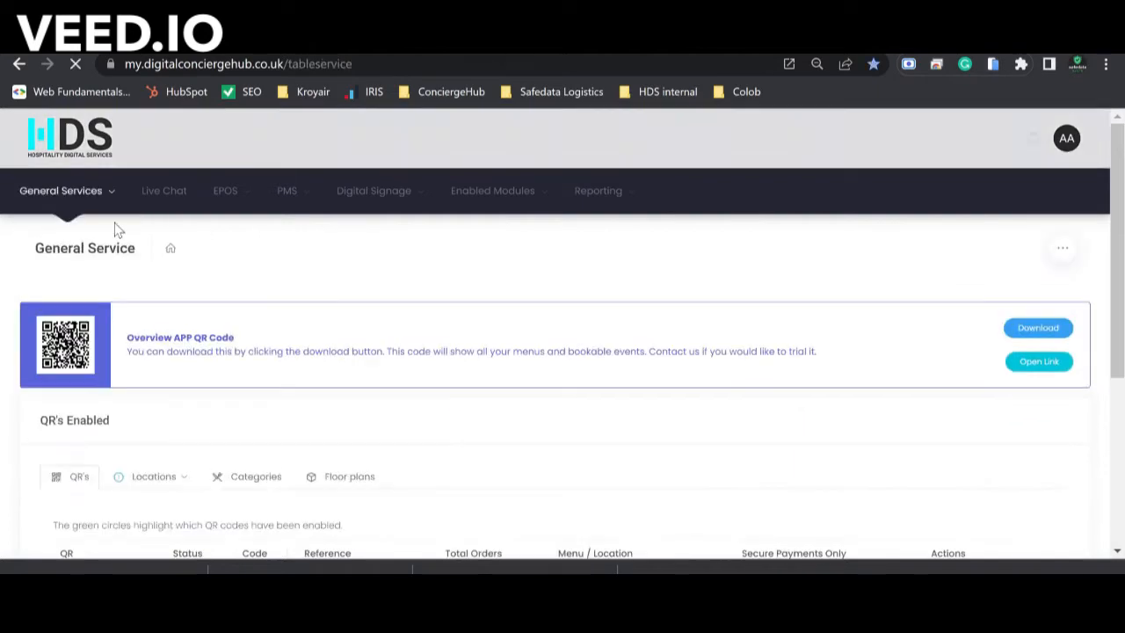
pyautogui.scroll(-3, 209, 299)
pyautogui.scroll(-1, 211, 299)
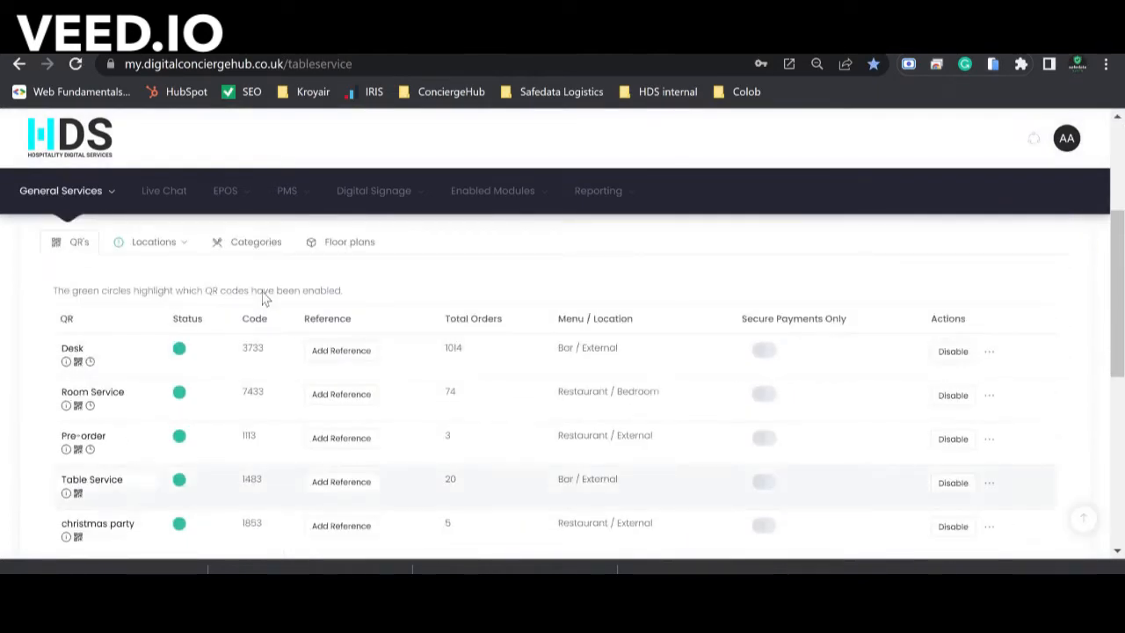
pyautogui.scroll(-1, 319, 482)
pyautogui.scroll(1, 321, 481)
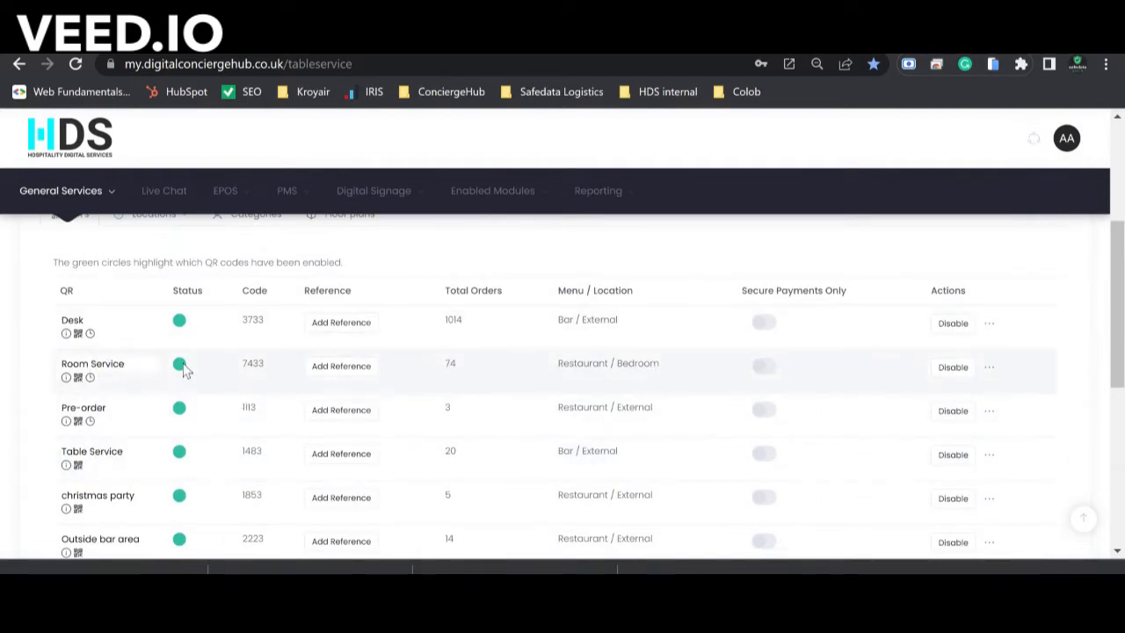
pyautogui.moveTo(78, 380)
pyautogui.click(995, 369)
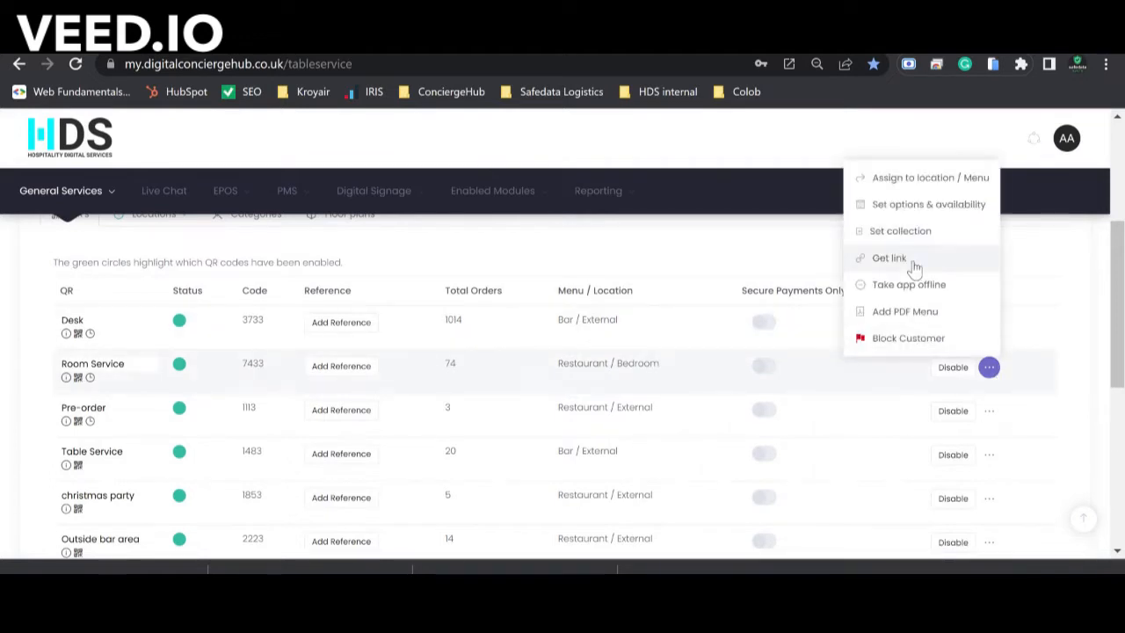
# Switch to the Room Service phone preview, enlarge it, and set the bedroom location number to 123.
pyautogui.click(352, 51)
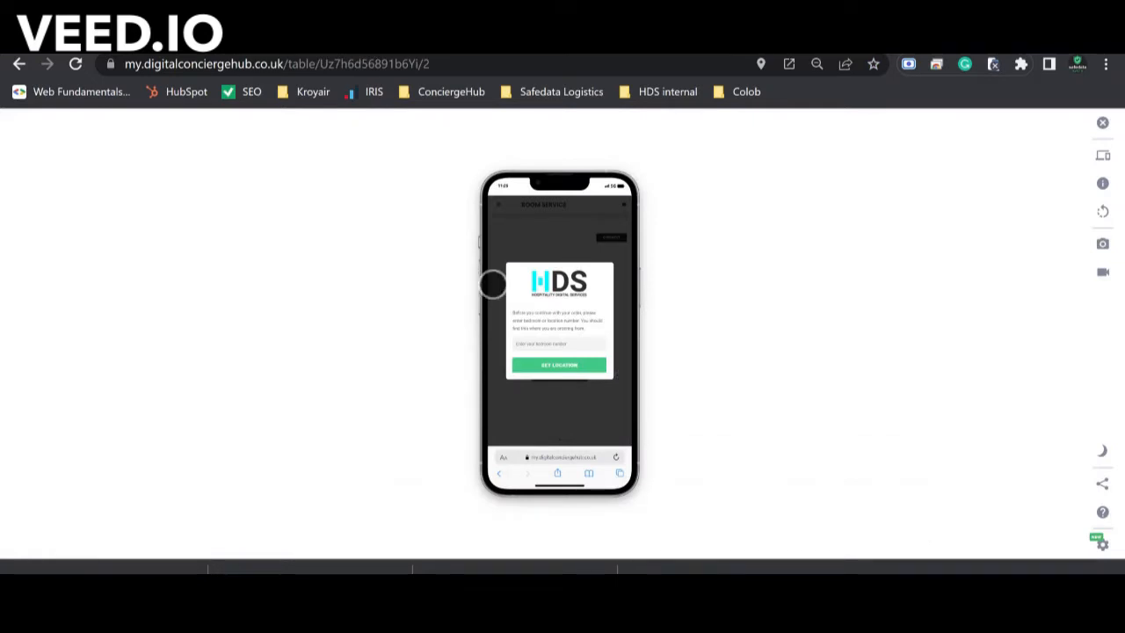
pyautogui.hotkey('ctrl', '+')
pyautogui.hotkey('ctrl', '+')
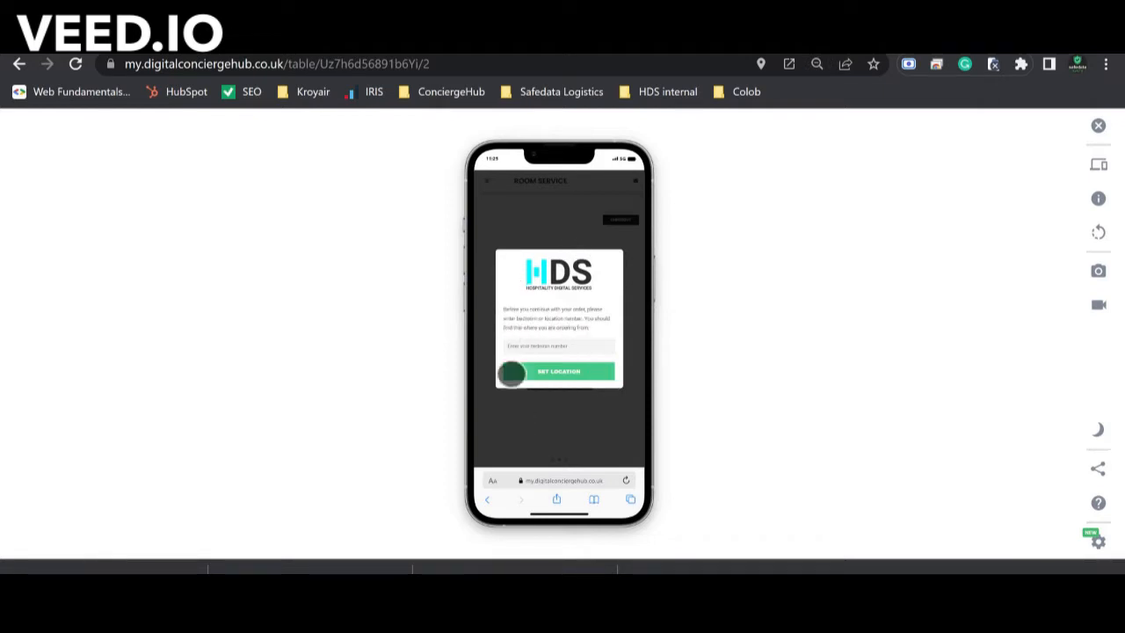
pyautogui.click(560, 344)
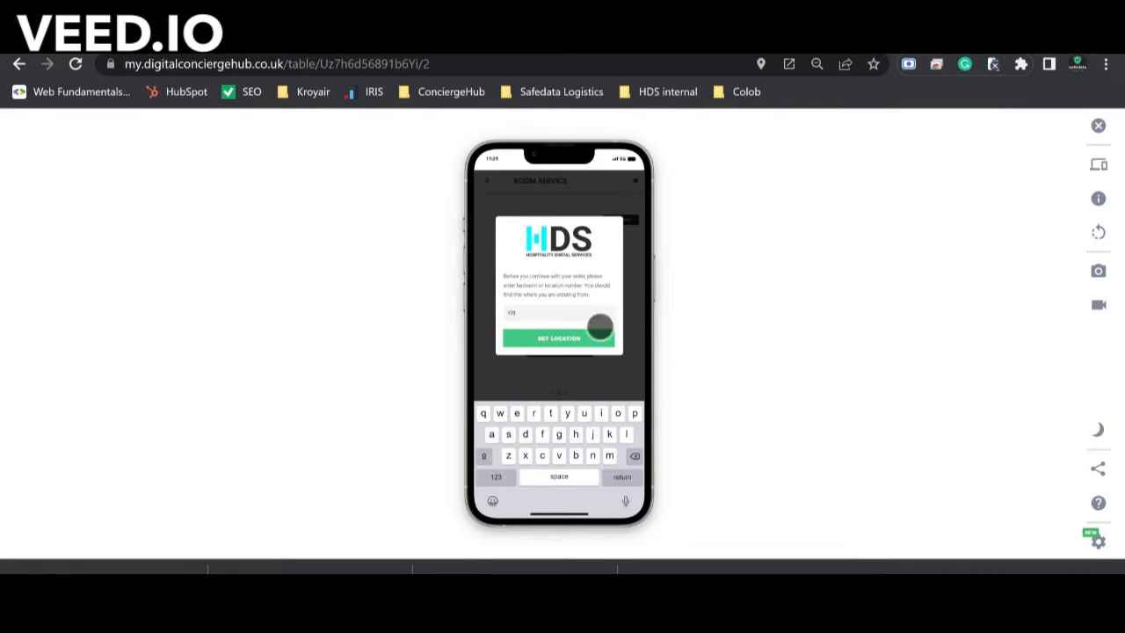
pyautogui.click(597, 323)
pyautogui.click(580, 373)
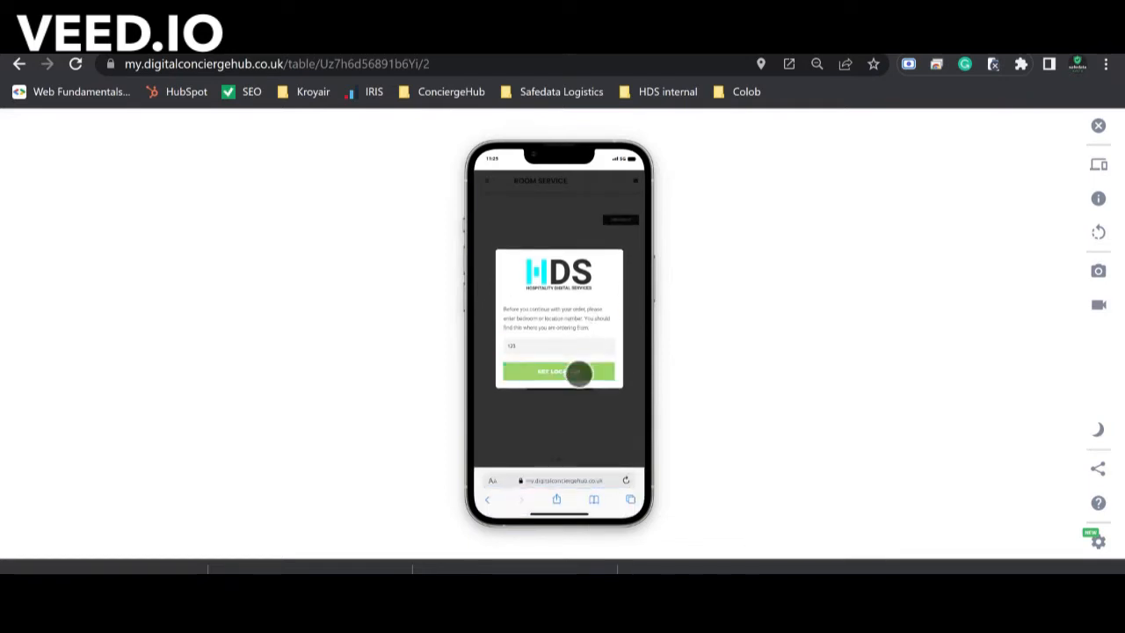
# Look over the Room Service home page in the phone preview, including its menu choices.
pyautogui.scroll(-1, 557, 297)
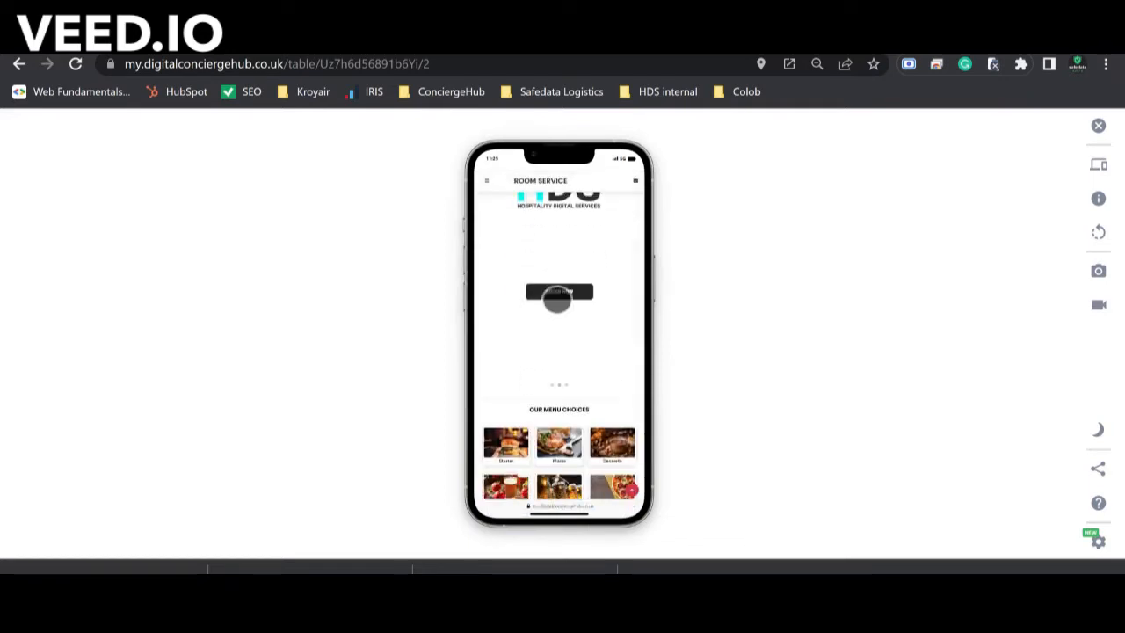
pyautogui.scroll(1, 557, 297)
pyautogui.scroll(-1, 540, 274)
pyautogui.scroll(-3, 539, 274)
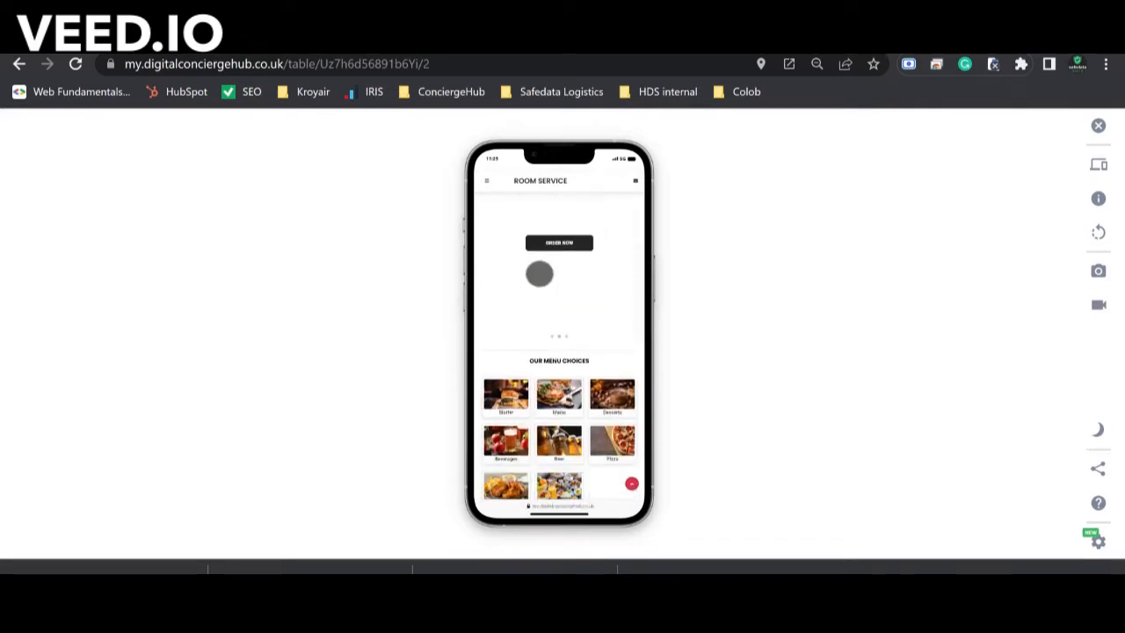
pyautogui.scroll(2, 540, 274)
pyautogui.scroll(2, 539, 273)
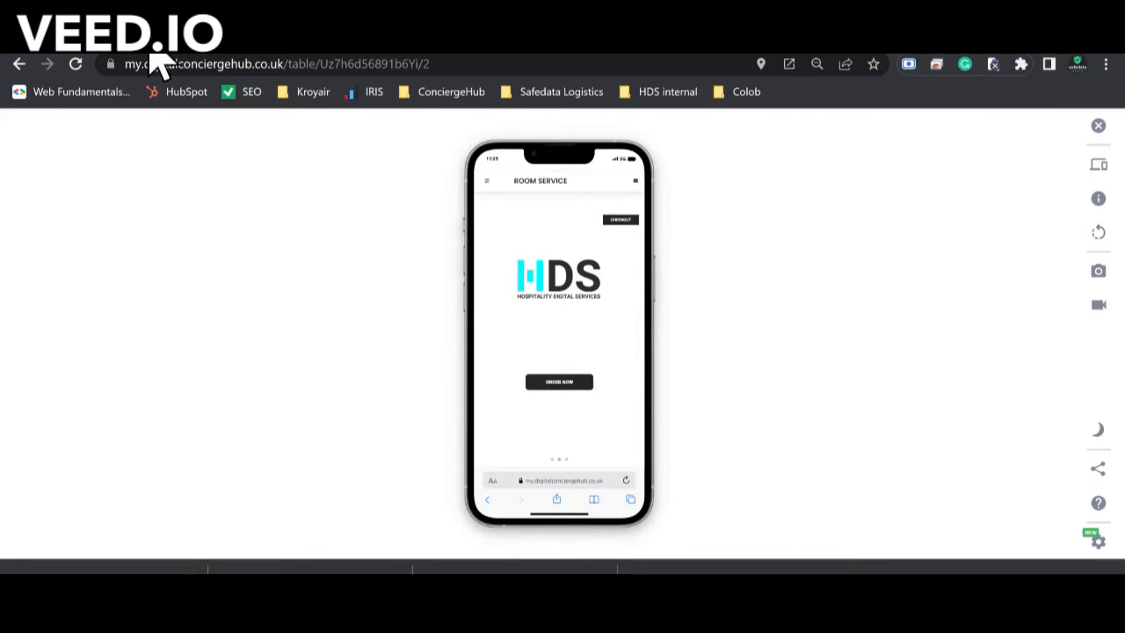
# Return to the management portal and open the Core section of the account settings at the App Layout options.
pyautogui.hotkey('ctrl', 'w')
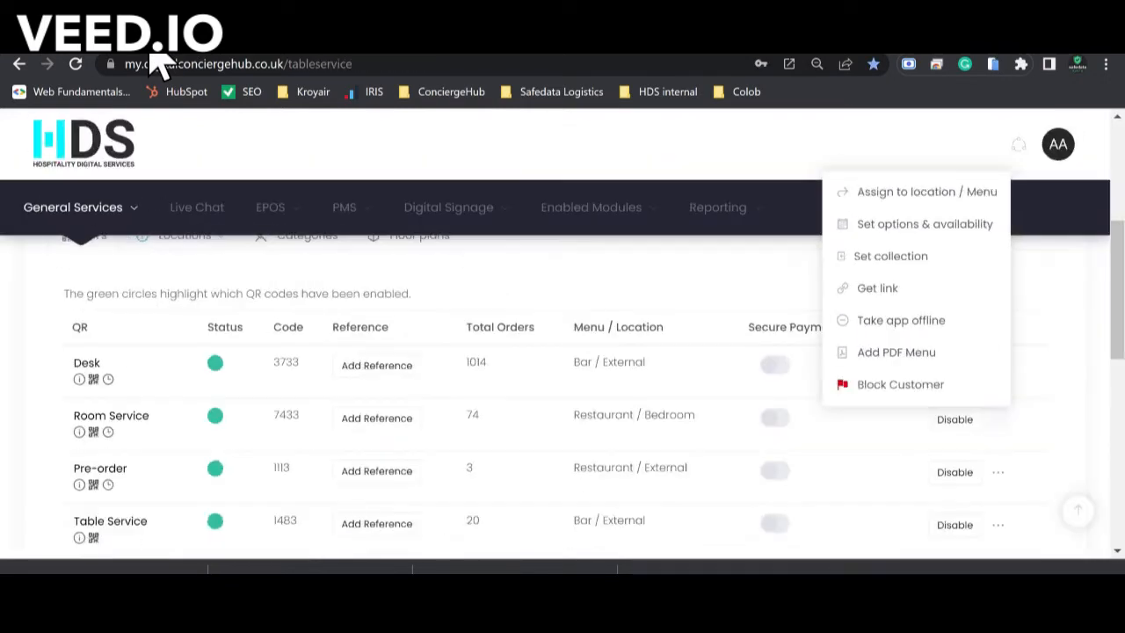
pyautogui.click(748, 286)
pyautogui.scroll(1, 726, 304)
pyautogui.scroll(3, 725, 304)
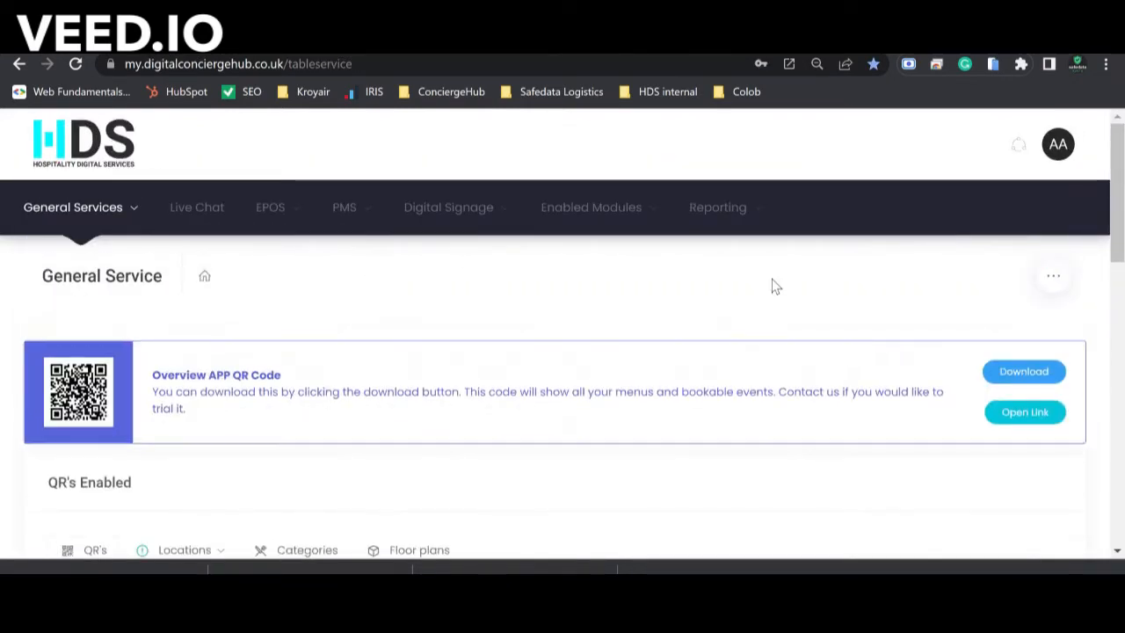
pyautogui.click(1065, 145)
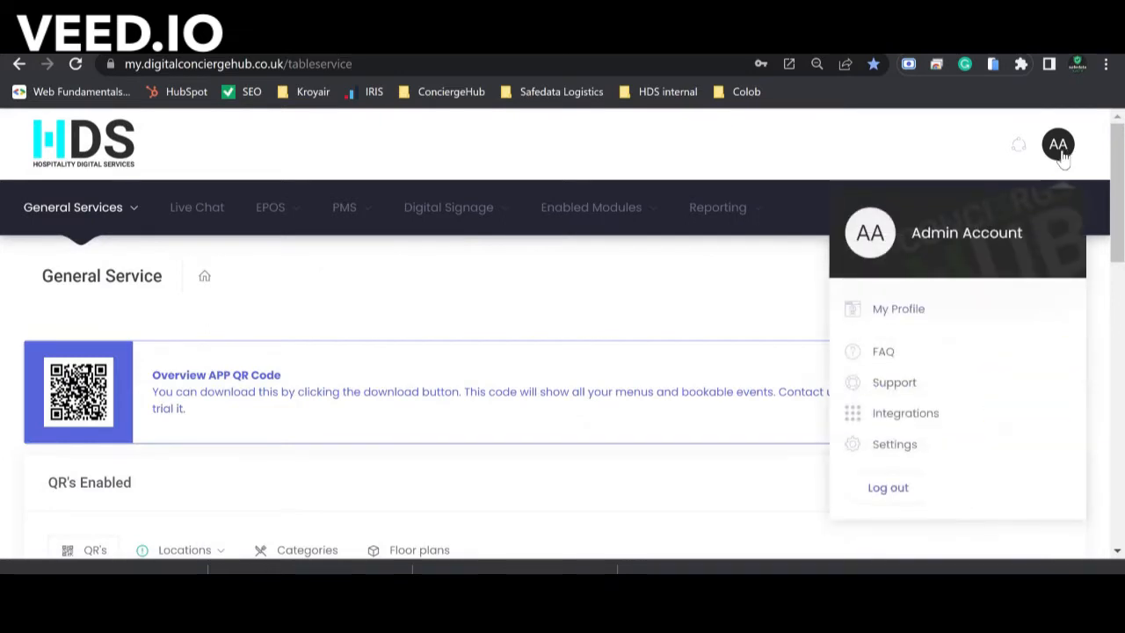
pyautogui.click(894, 444)
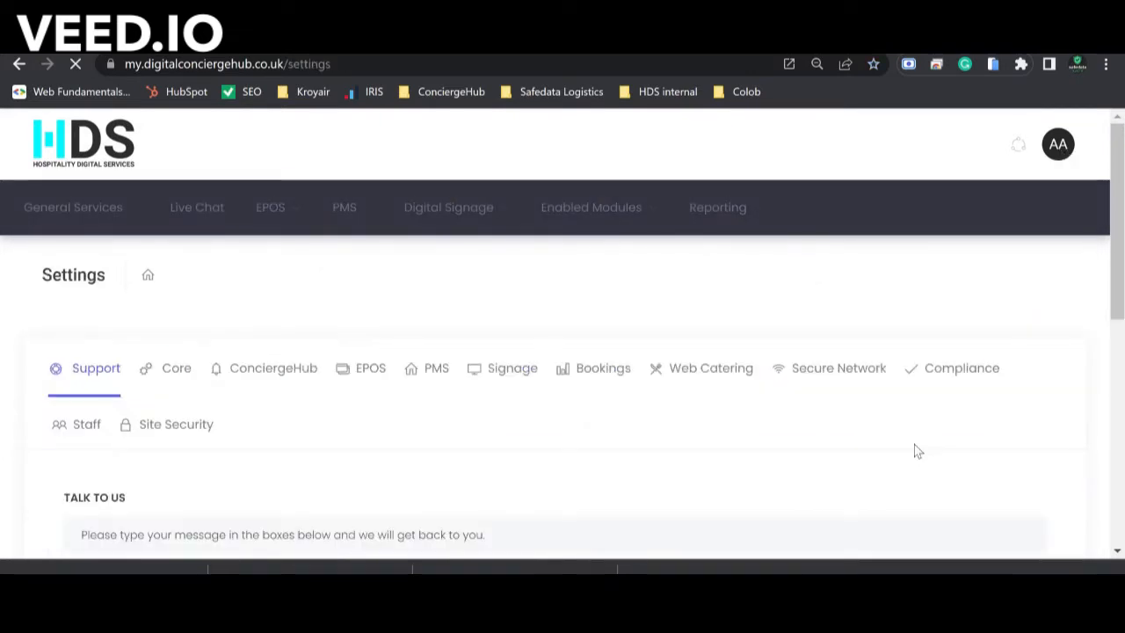
pyautogui.scroll(-2, 461, 340)
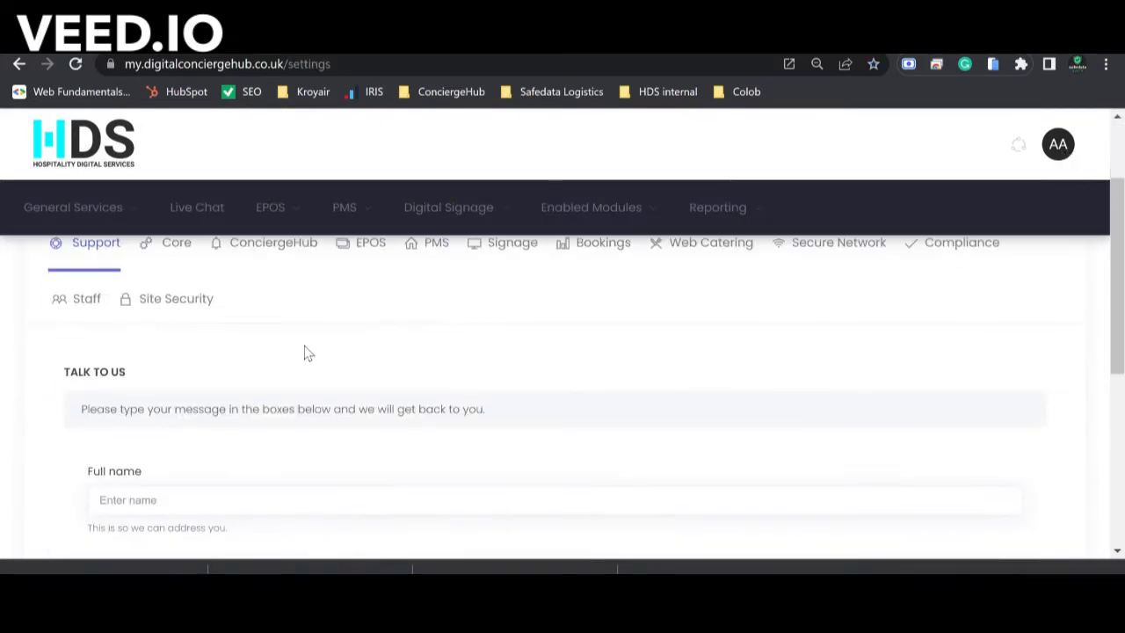
pyautogui.hotkey('ctrl', '-')
pyautogui.hotkey('ctrl', '-')
pyautogui.scroll(2, 172, 263)
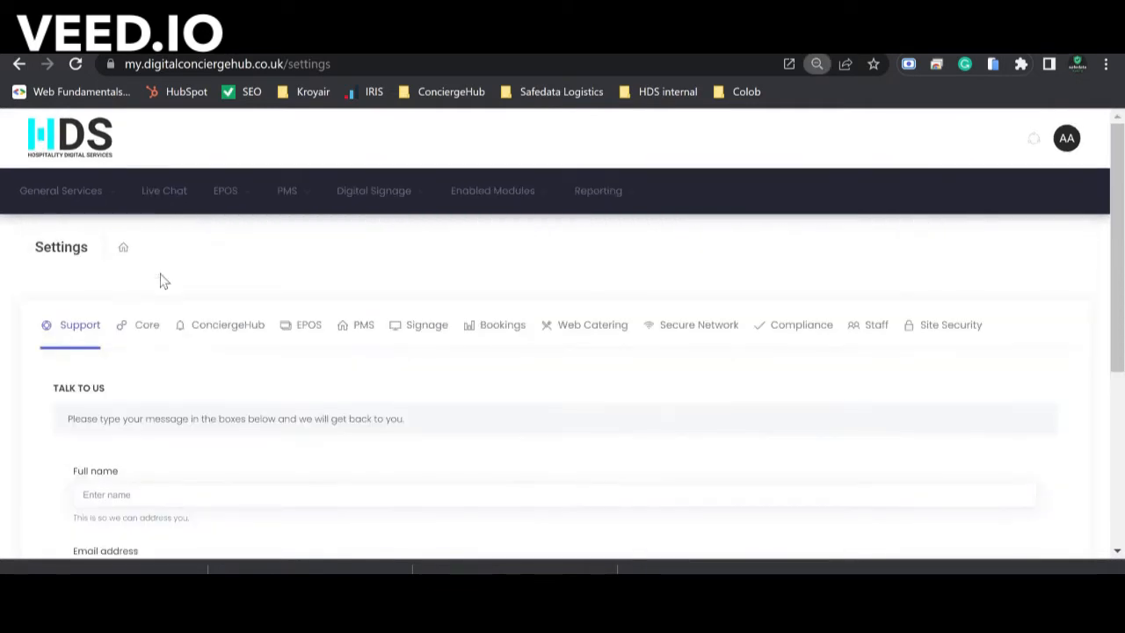
pyautogui.click(145, 327)
pyautogui.scroll(-2, 358, 365)
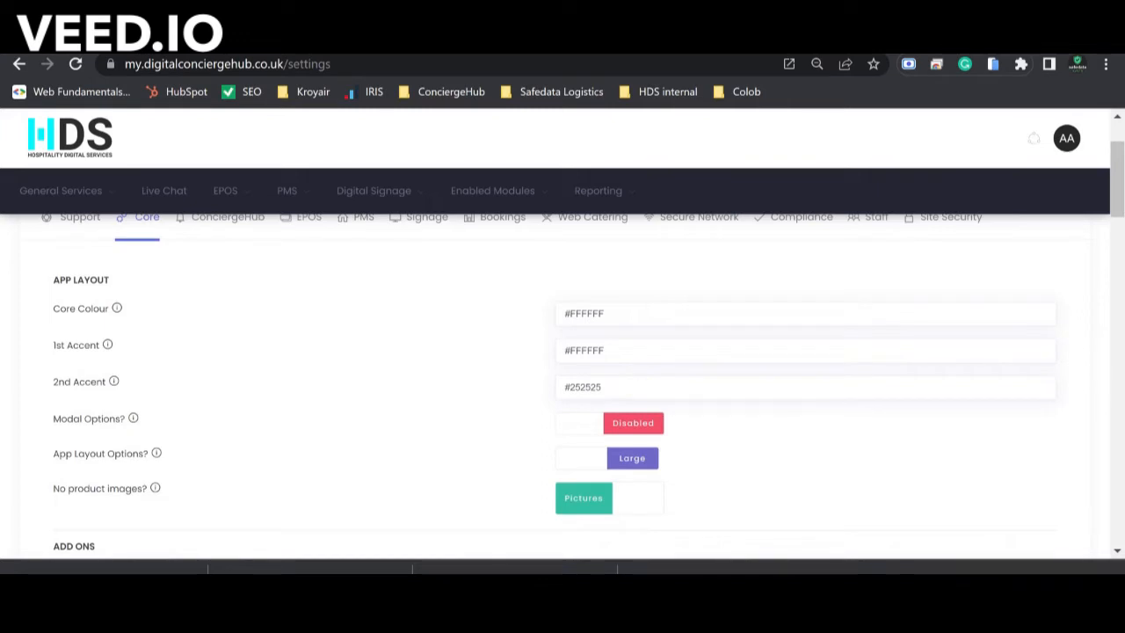
# Set the 1st Accent colour in the App Layout options to #00f8ff.
pyautogui.click(603, 313)
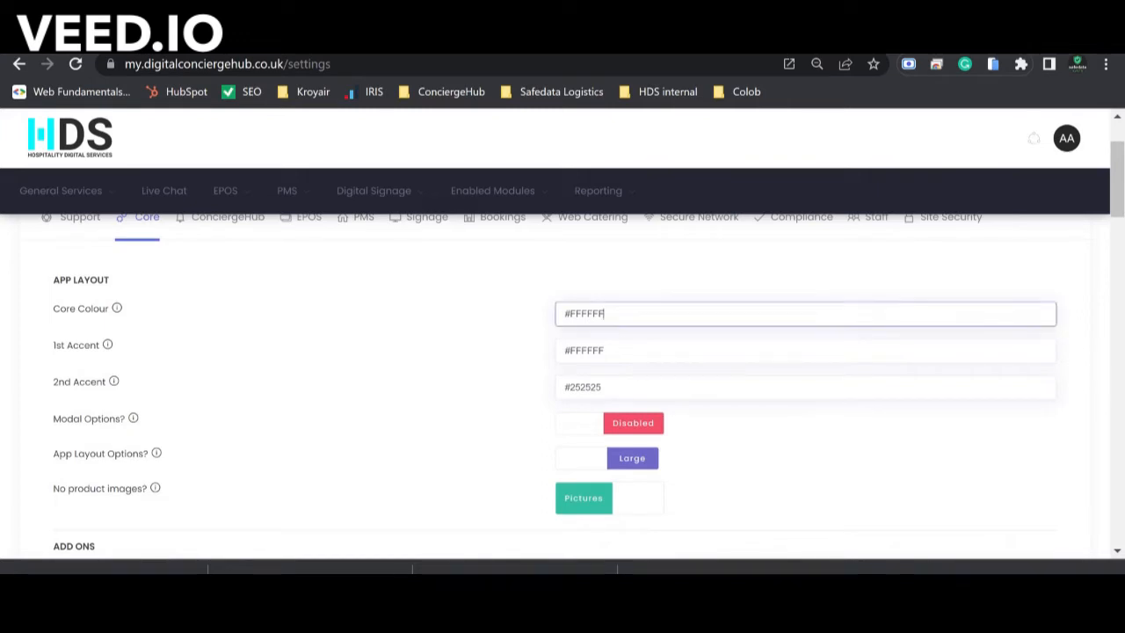
pyautogui.click(603, 350)
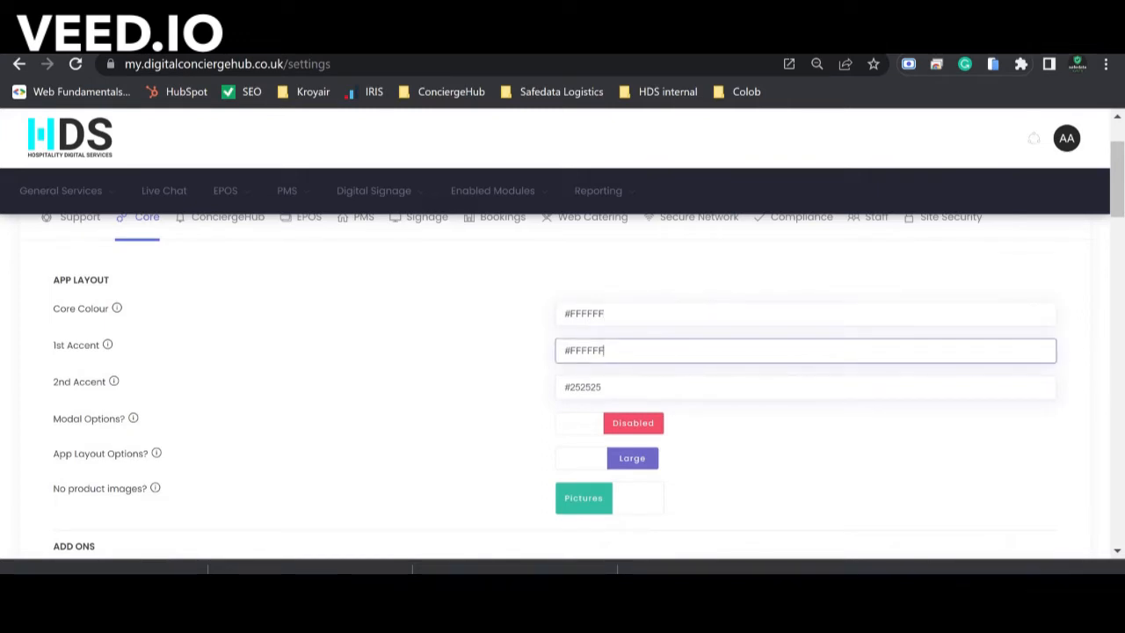
pyautogui.click(601, 386)
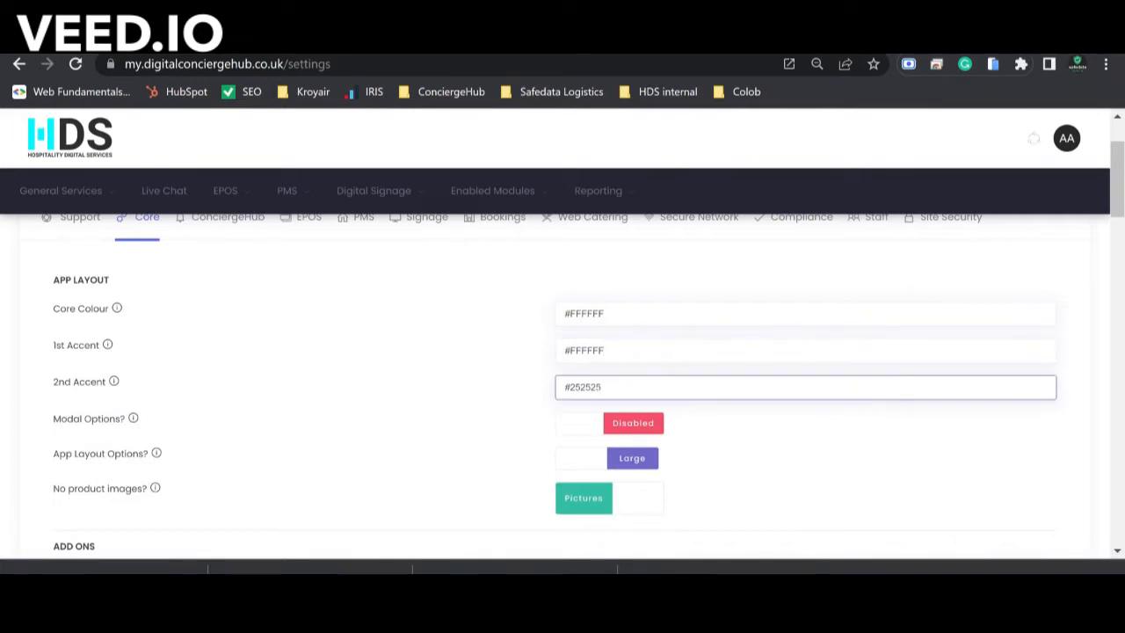
pyautogui.click(603, 350)
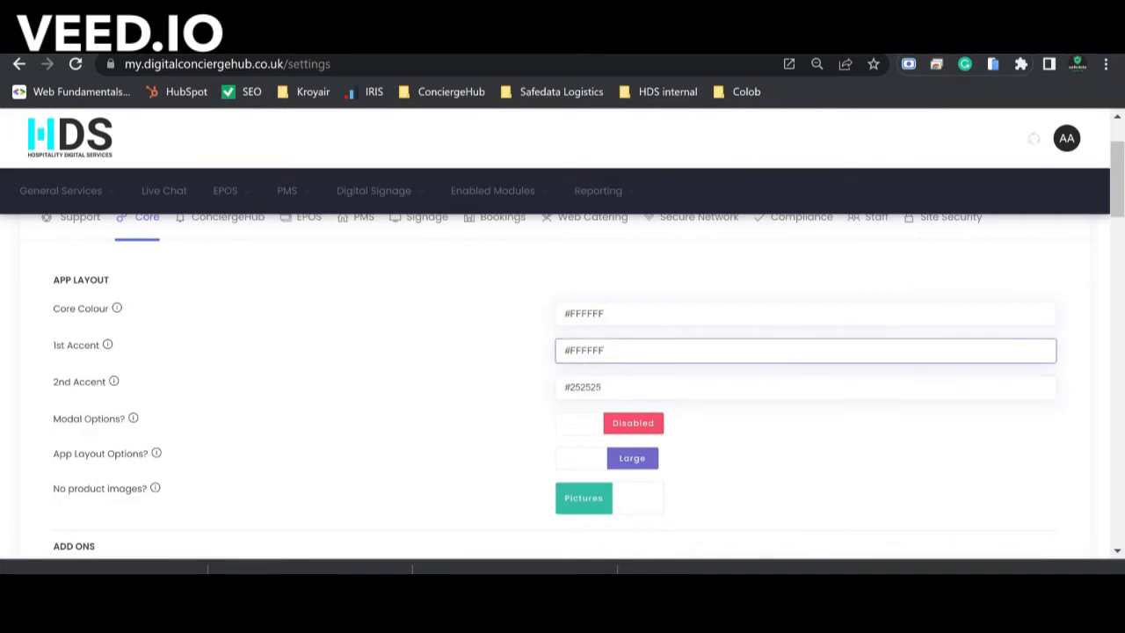
pyautogui.doubleClick(586, 350)
pyautogui.hotkey('alt', 'Tab')
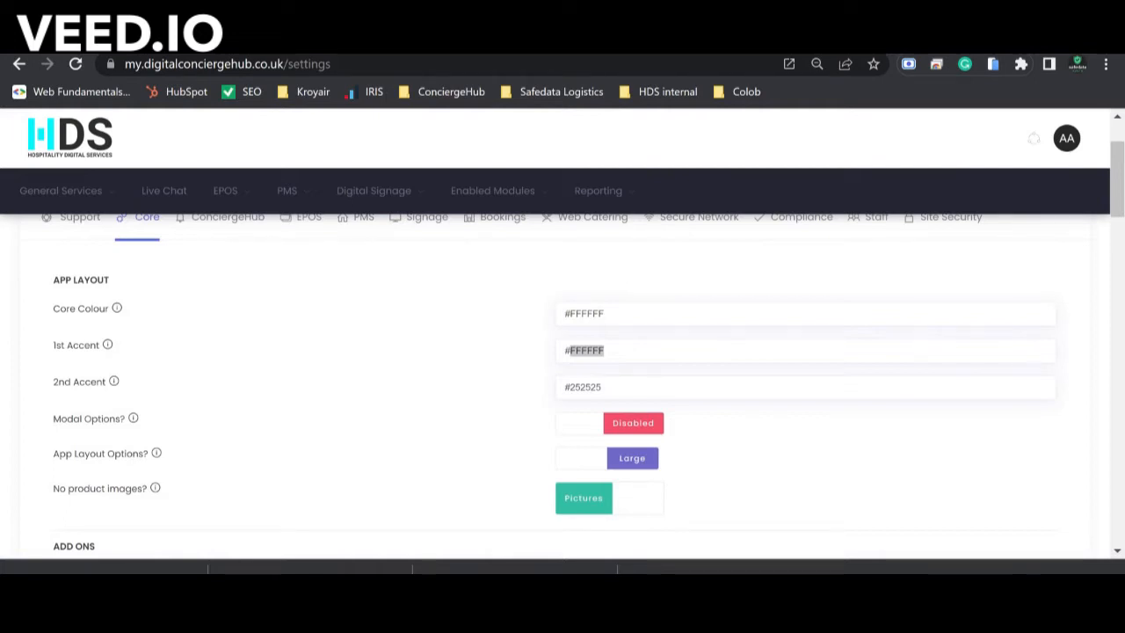
pyautogui.hotkey('alt', 'Tab')
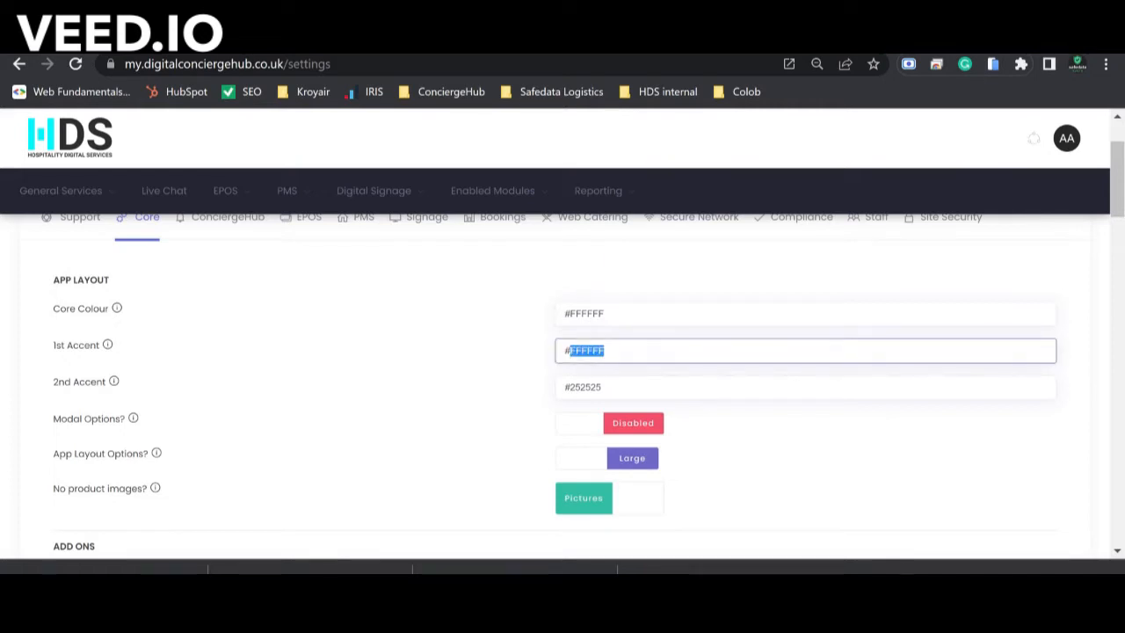
pyautogui.write('00f8ff')
pyautogui.click(601, 387)
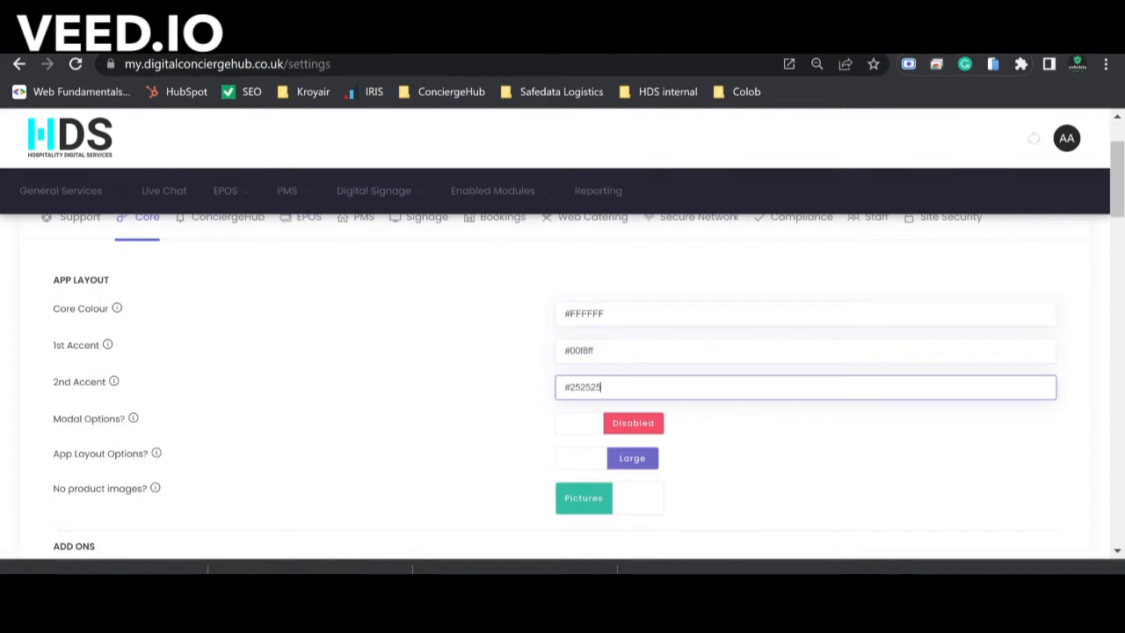
# Switch to the Room Service phone preview, open the Starter category and look through its items with the changed accent colour.
pyautogui.scroll(-1, 562, 378)
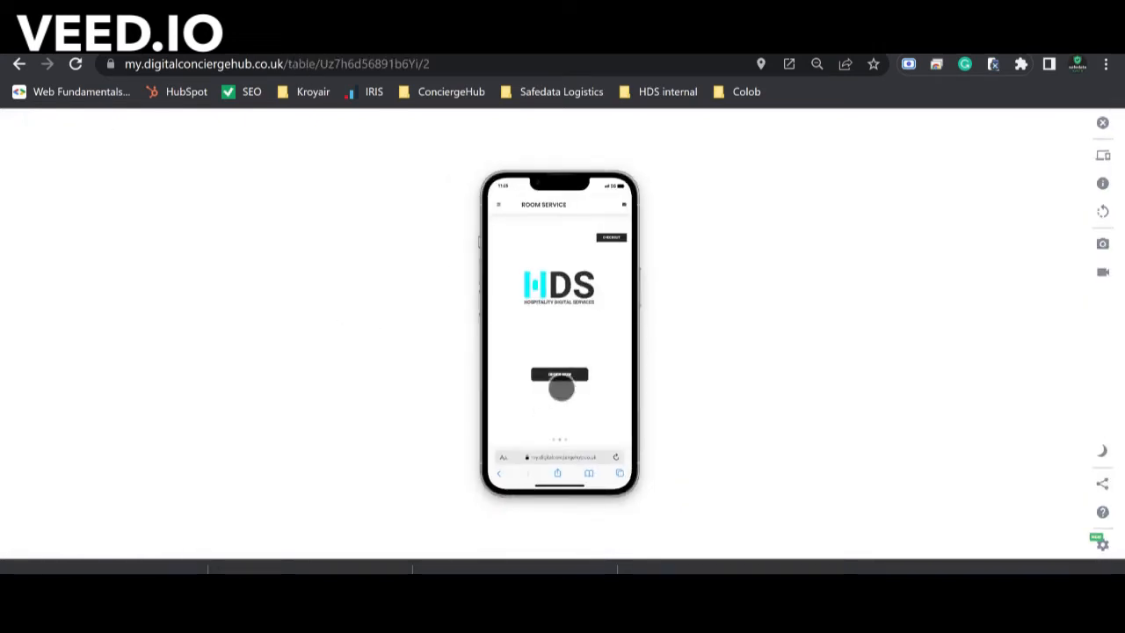
pyautogui.scroll(-2, 567, 384)
pyautogui.click(519, 429)
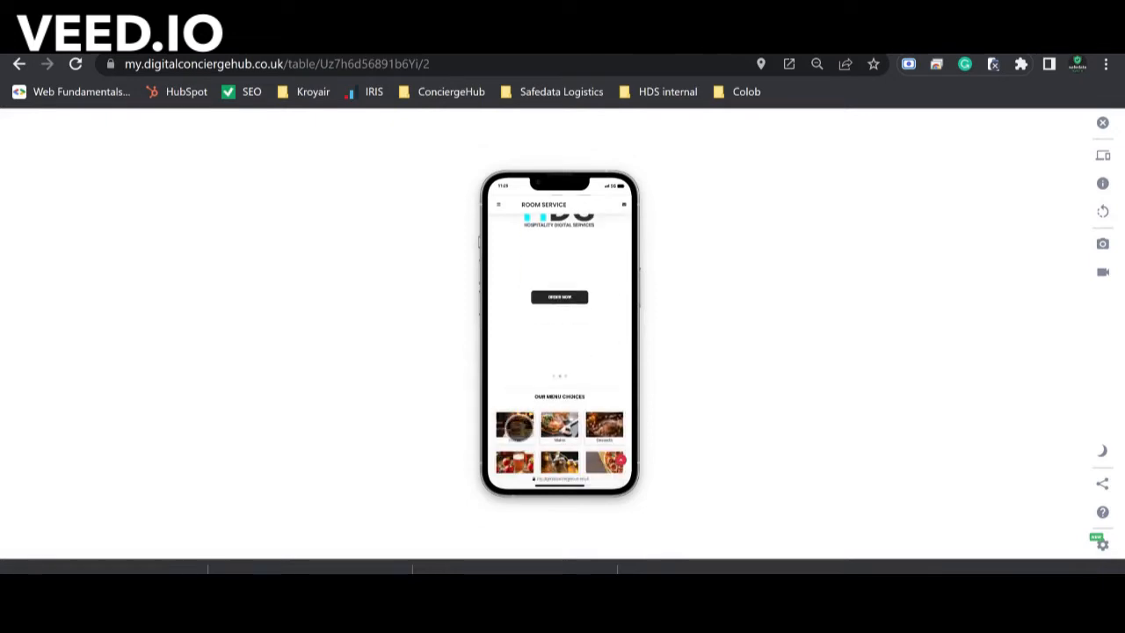
pyautogui.scroll(-5, 597, 402)
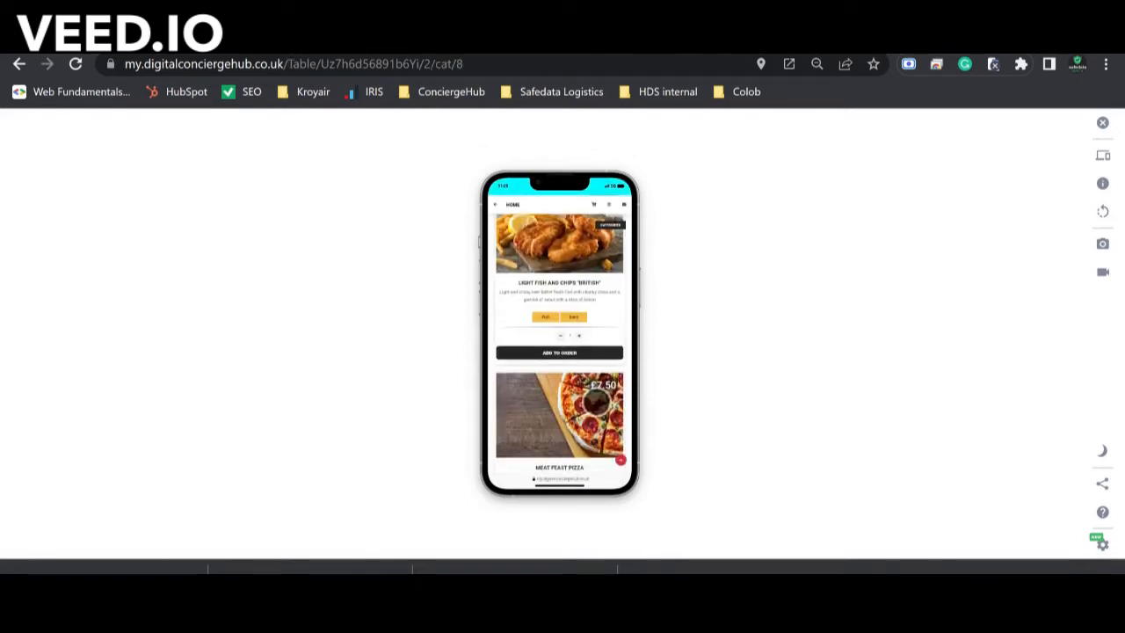
pyautogui.scroll(-5, 596, 401)
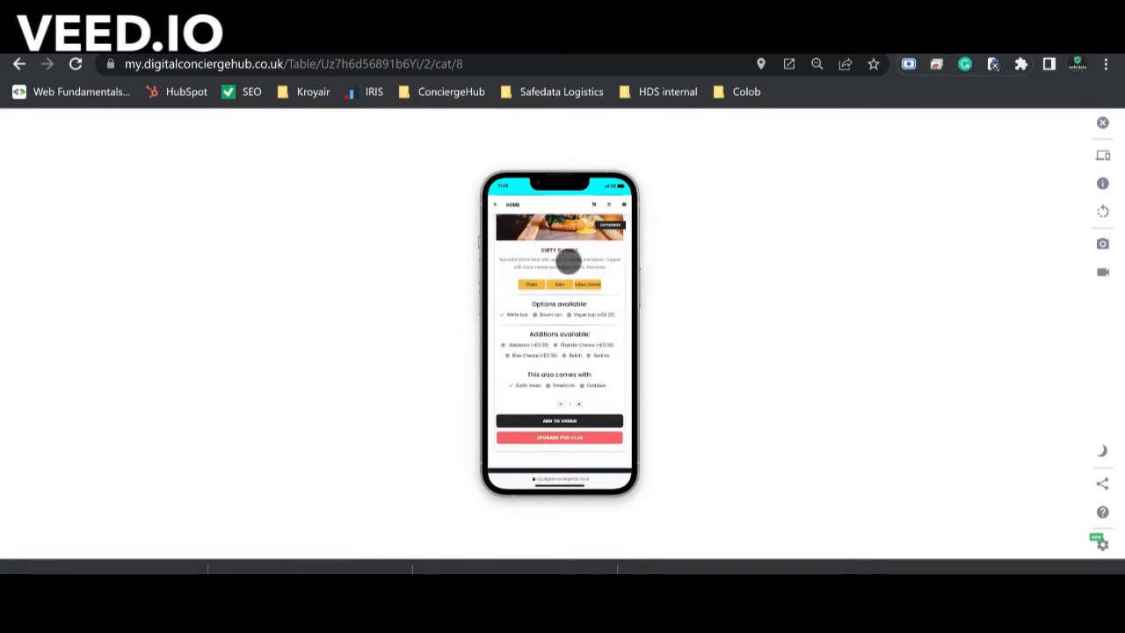
# Enable Modal Options in the Core settings and reload the Starter category in the phone preview to check its items.
pyautogui.click(158, 54)
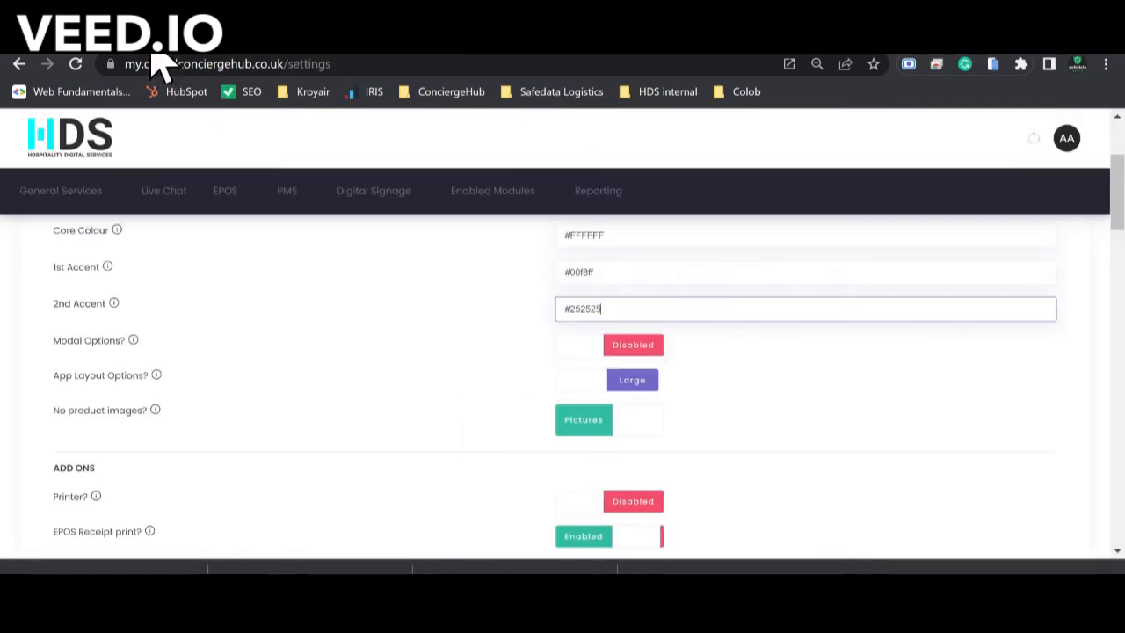
pyautogui.click(640, 347)
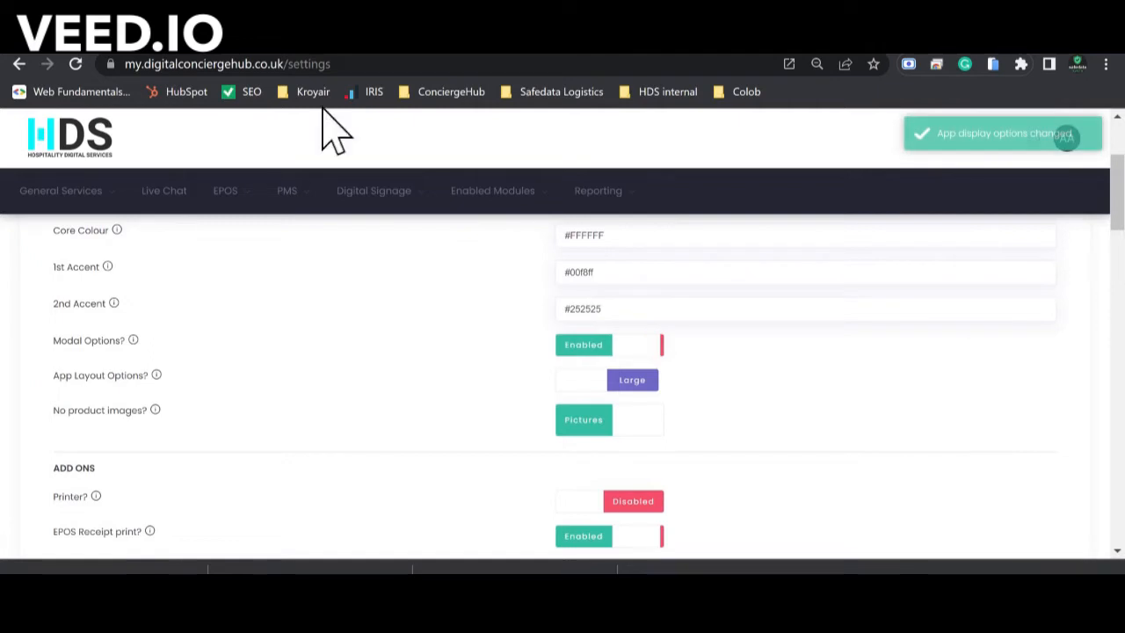
pyautogui.click(334, 51)
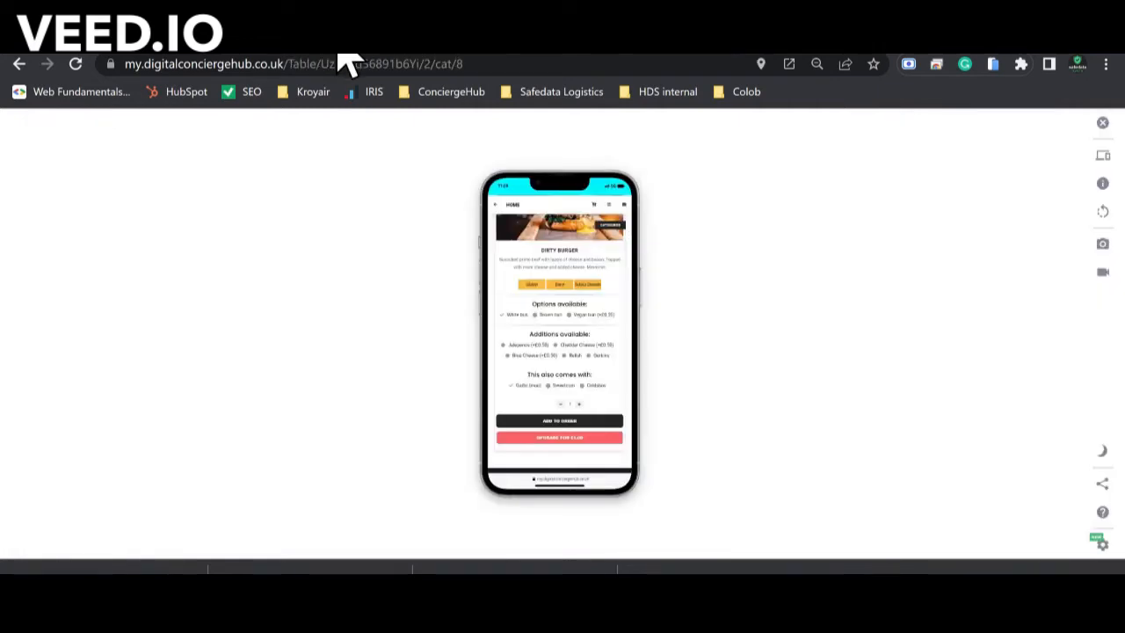
pyautogui.click(76, 64)
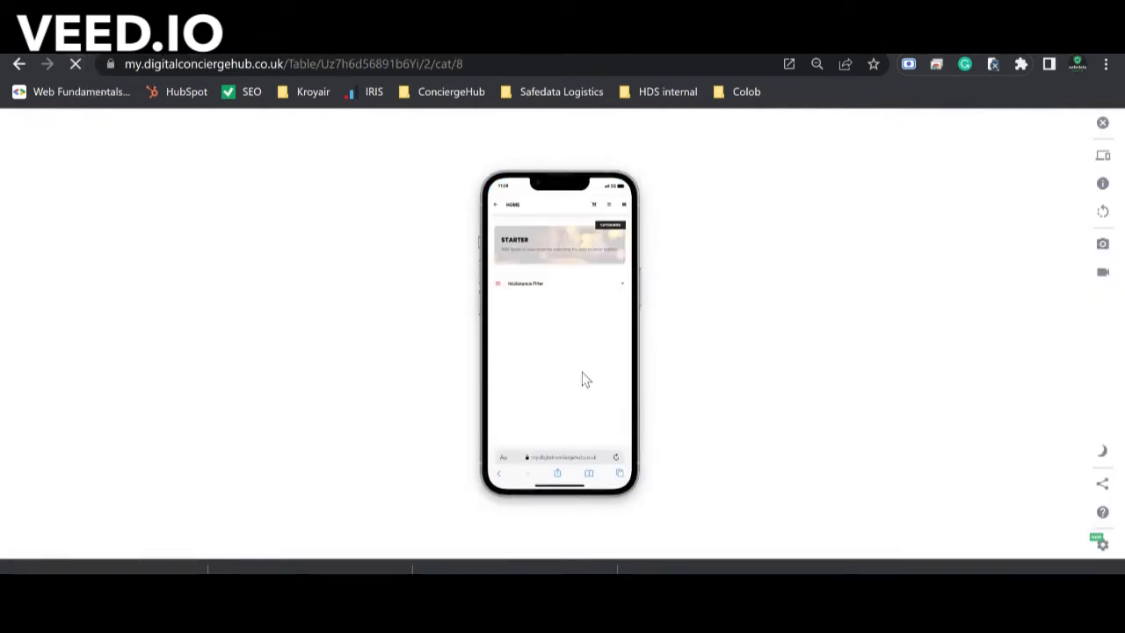
pyautogui.scroll(-5, 580, 374)
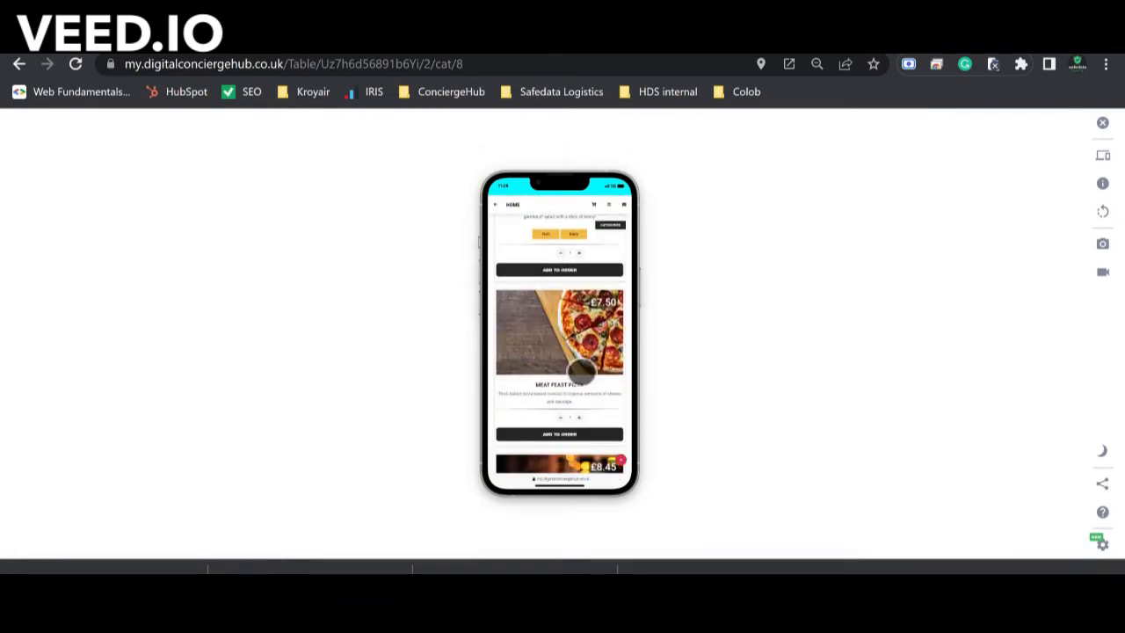
# Open the Dirty Burger's options in the phone preview and look through its options, additions and order upgrade.
pyautogui.scroll(-5, 579, 373)
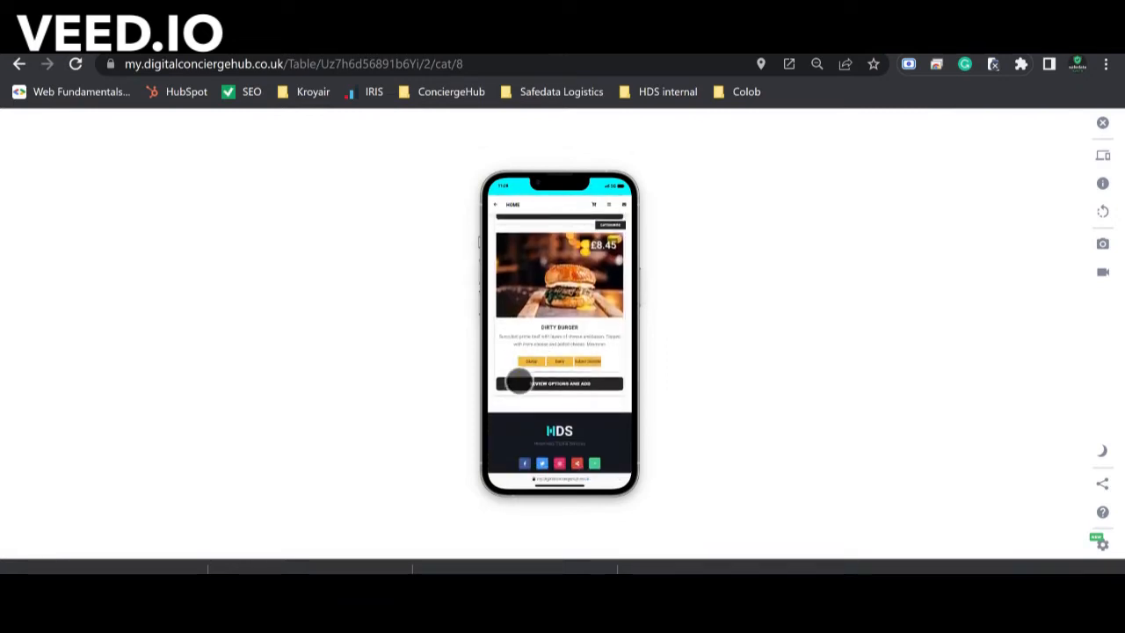
pyautogui.click(576, 385)
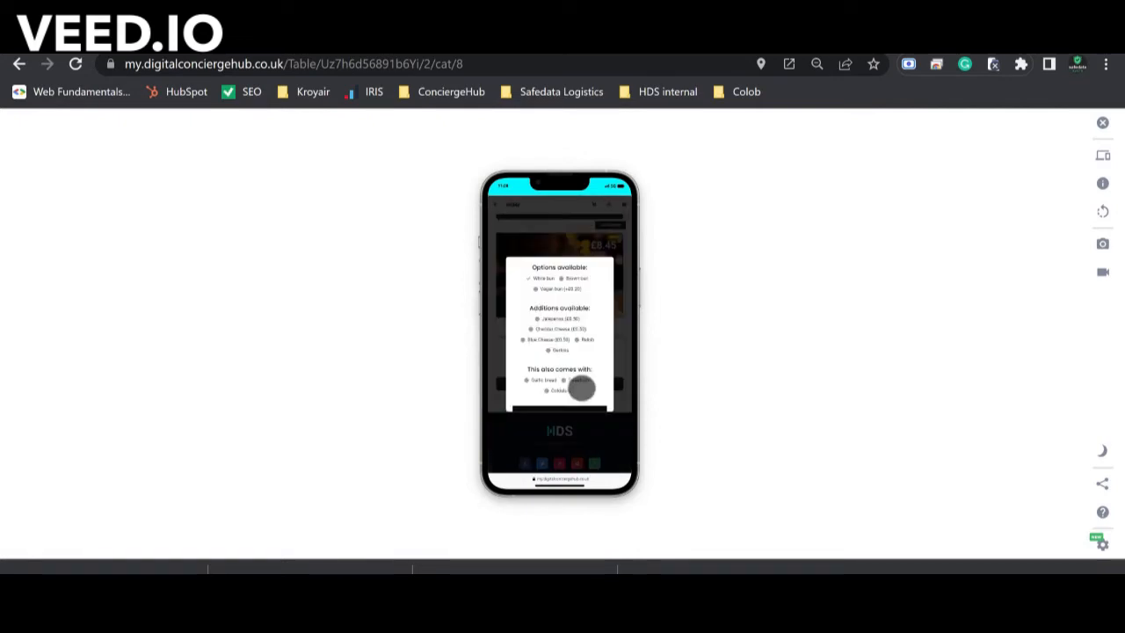
pyautogui.scroll(-3, 552, 357)
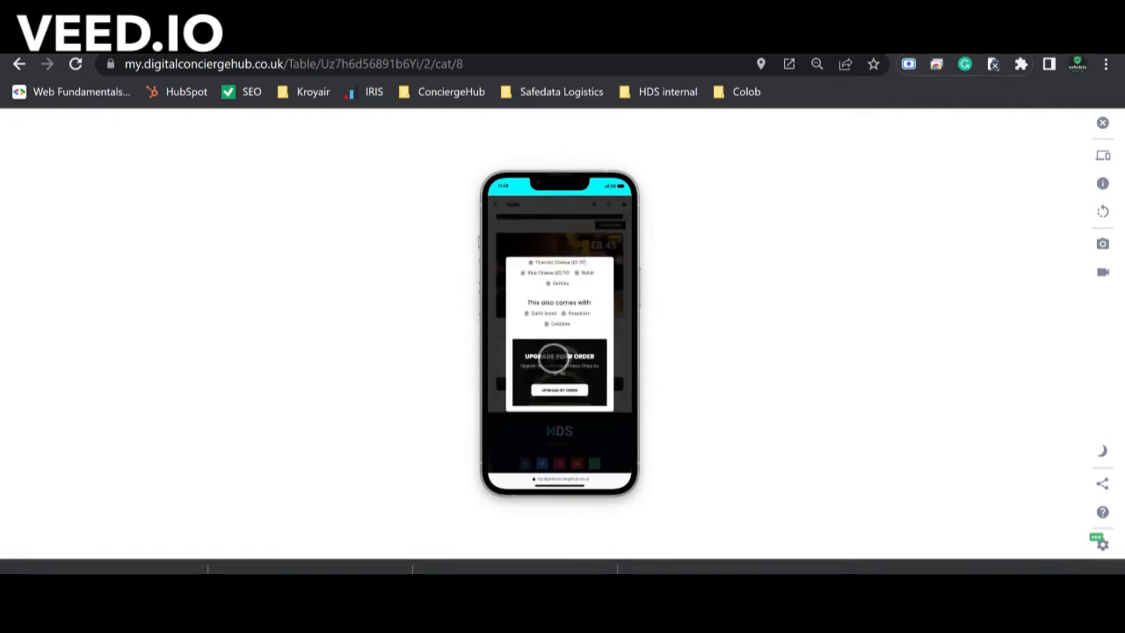
pyautogui.scroll(-2, 550, 374)
pyautogui.scroll(4, 547, 389)
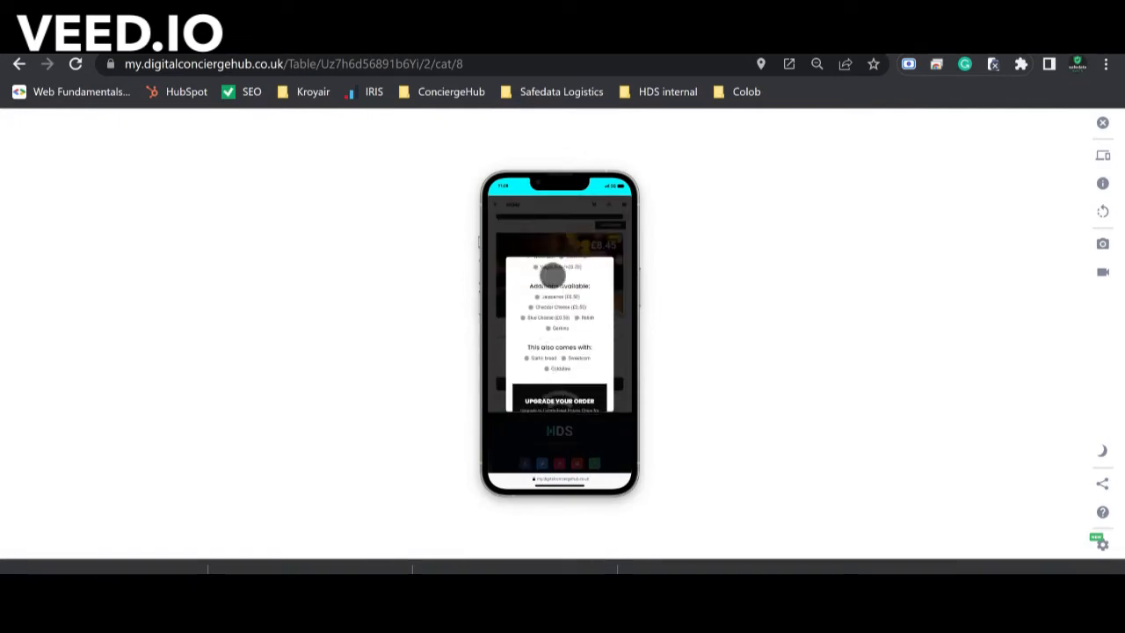
# Disable Modal Options in the Core settings and reload the Starter category in the phone preview to check its items.
pyautogui.click(151, 42)
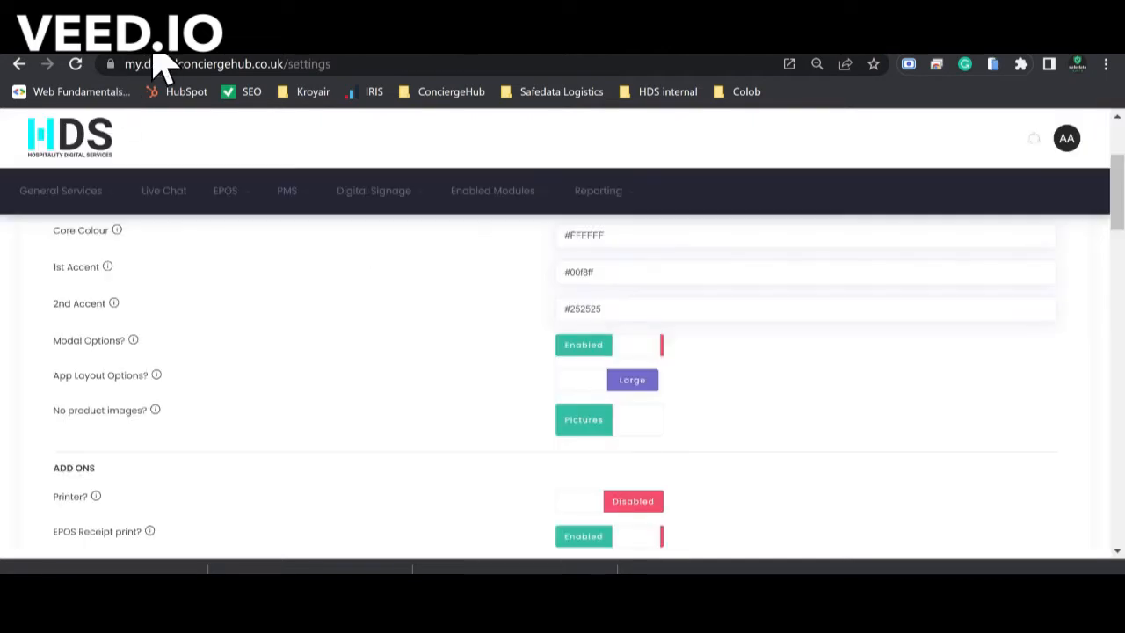
pyautogui.click(629, 350)
pyautogui.click(362, 51)
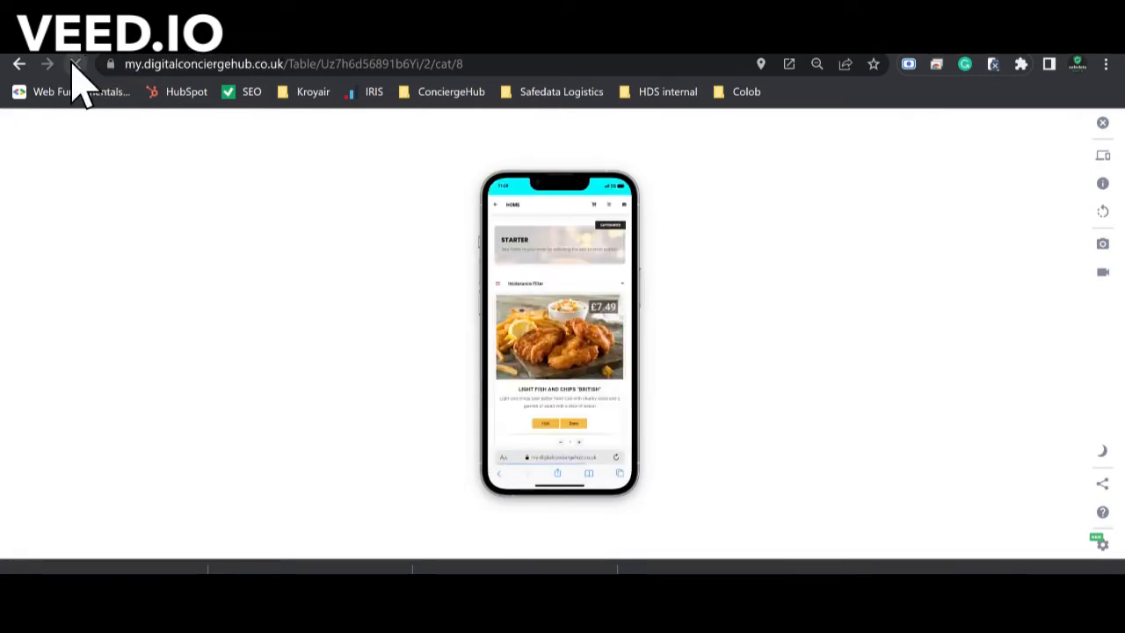
pyautogui.scroll(-8, 558, 351)
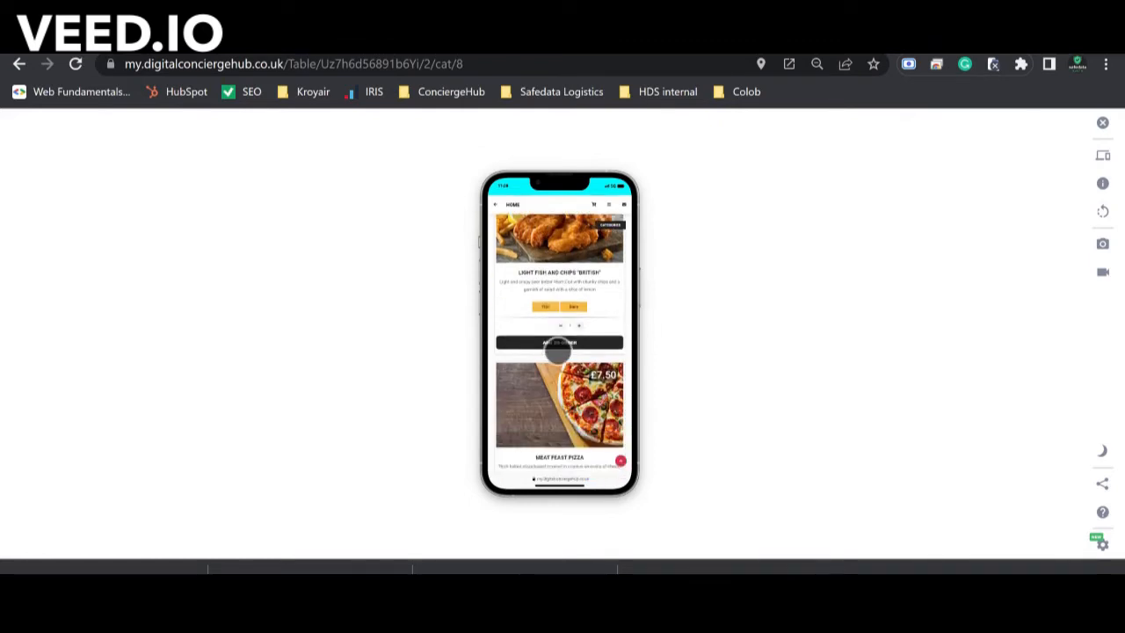
pyautogui.scroll(-5, 557, 352)
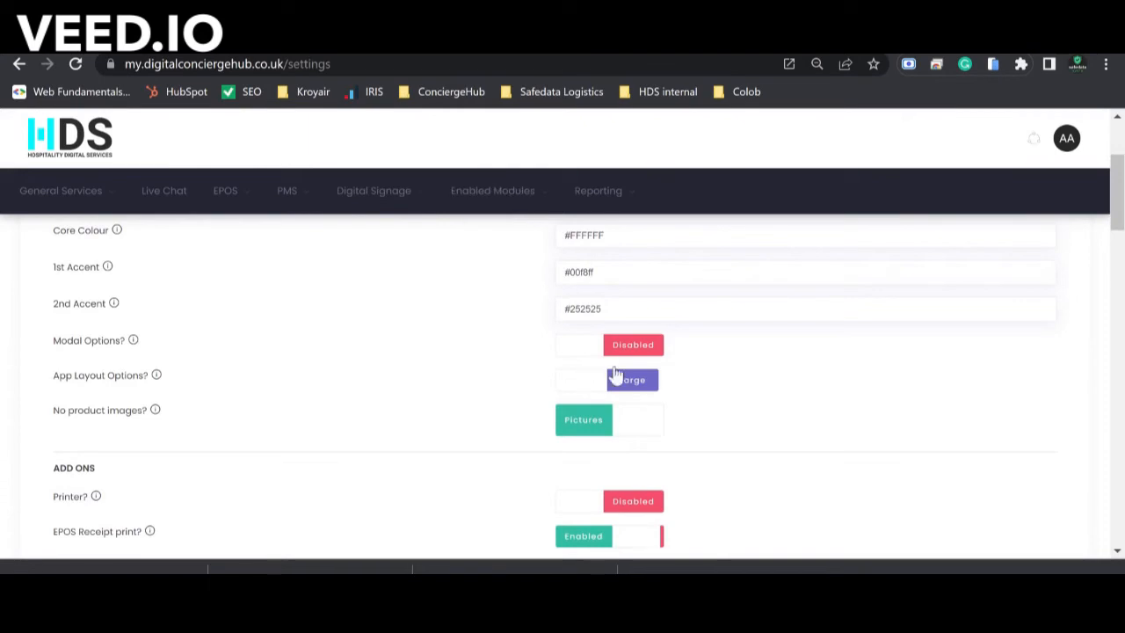
# Set the product images option to No Pictures, reload the Starter category in the phone preview and look through its items.
pyautogui.click(586, 425)
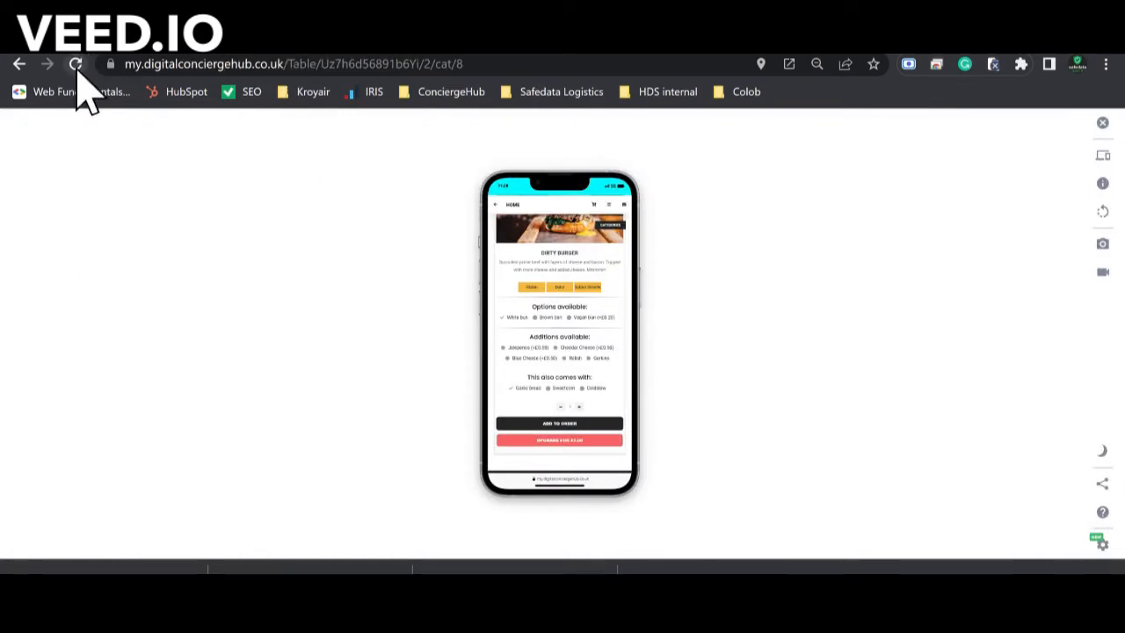
pyautogui.click(76, 66)
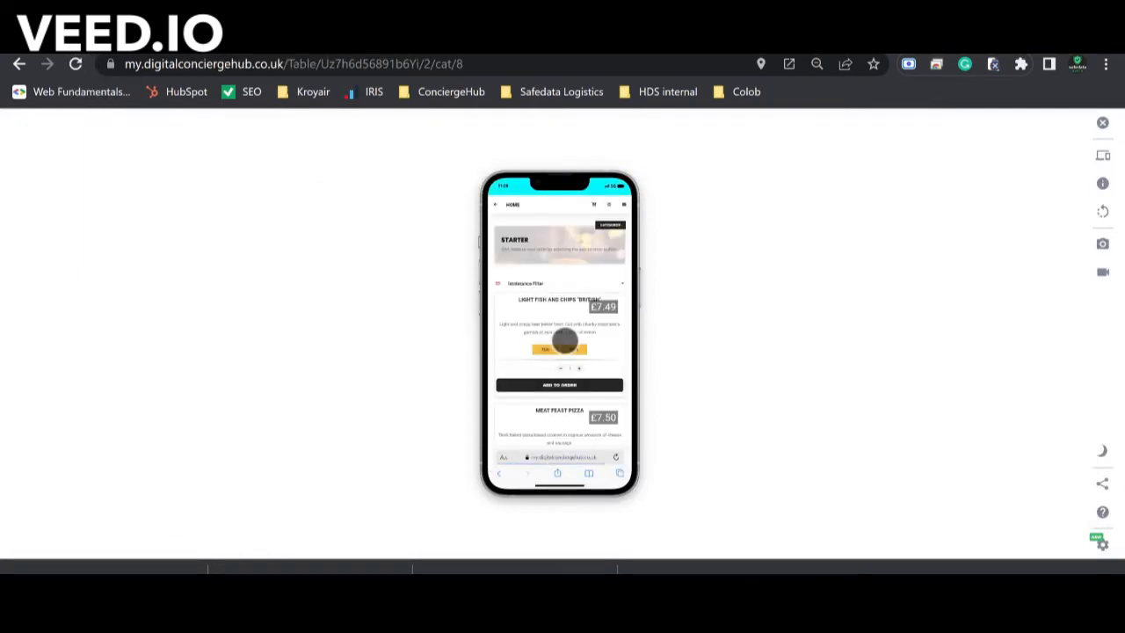
pyautogui.scroll(-2, 613, 384)
pyautogui.scroll(2, 614, 384)
pyautogui.scroll(-1, 614, 384)
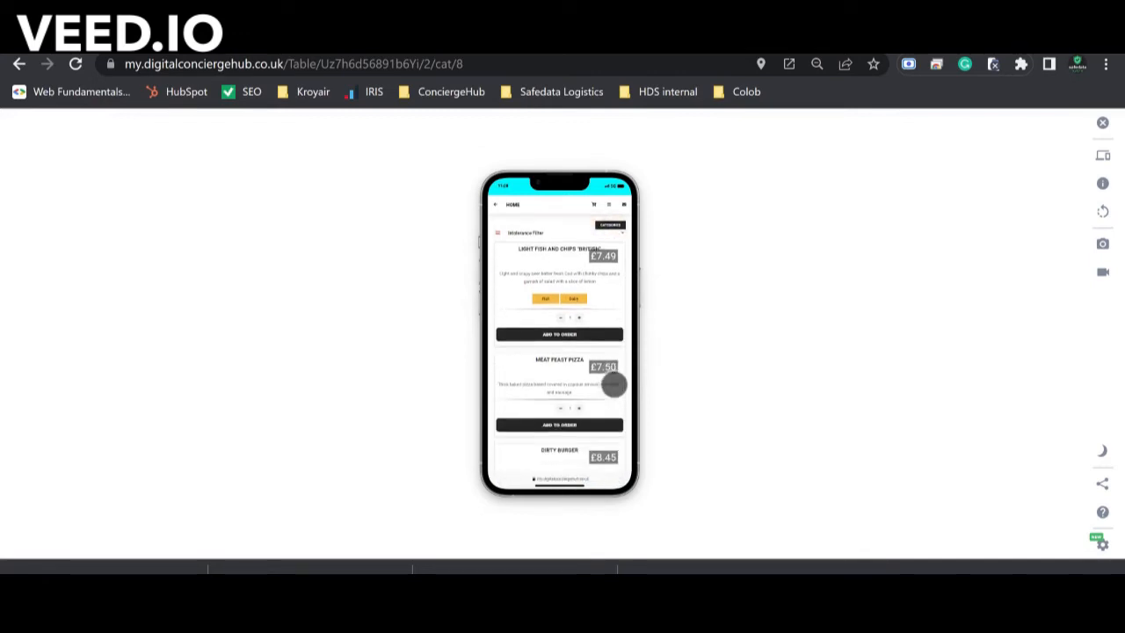
pyautogui.scroll(-2, 613, 384)
pyautogui.scroll(-1, 613, 384)
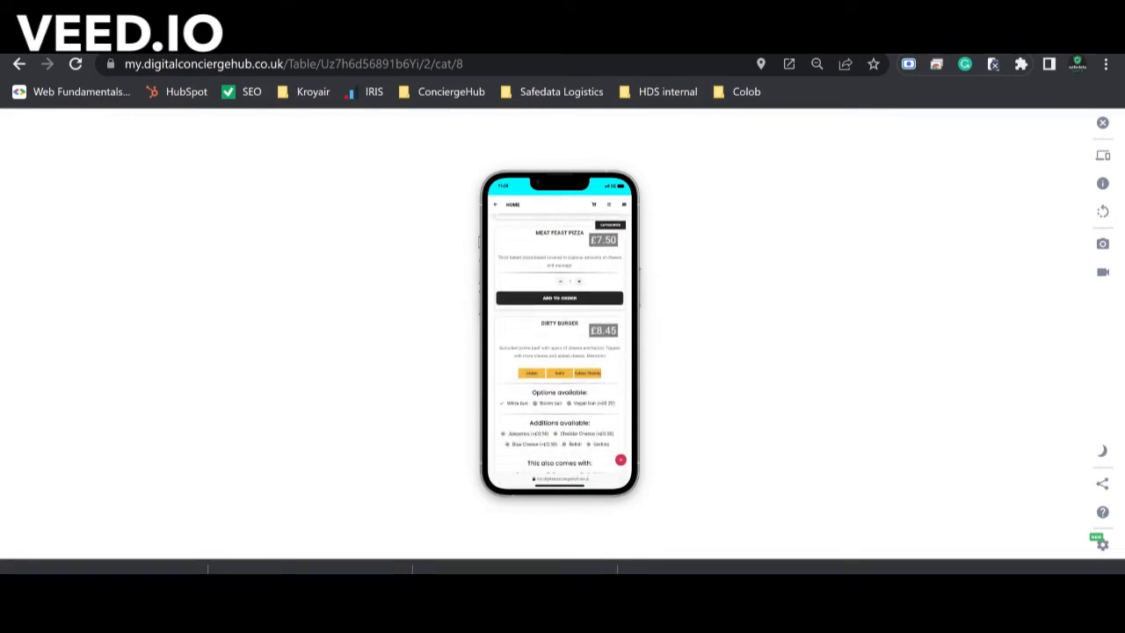
pyautogui.scroll(1, 561, 344)
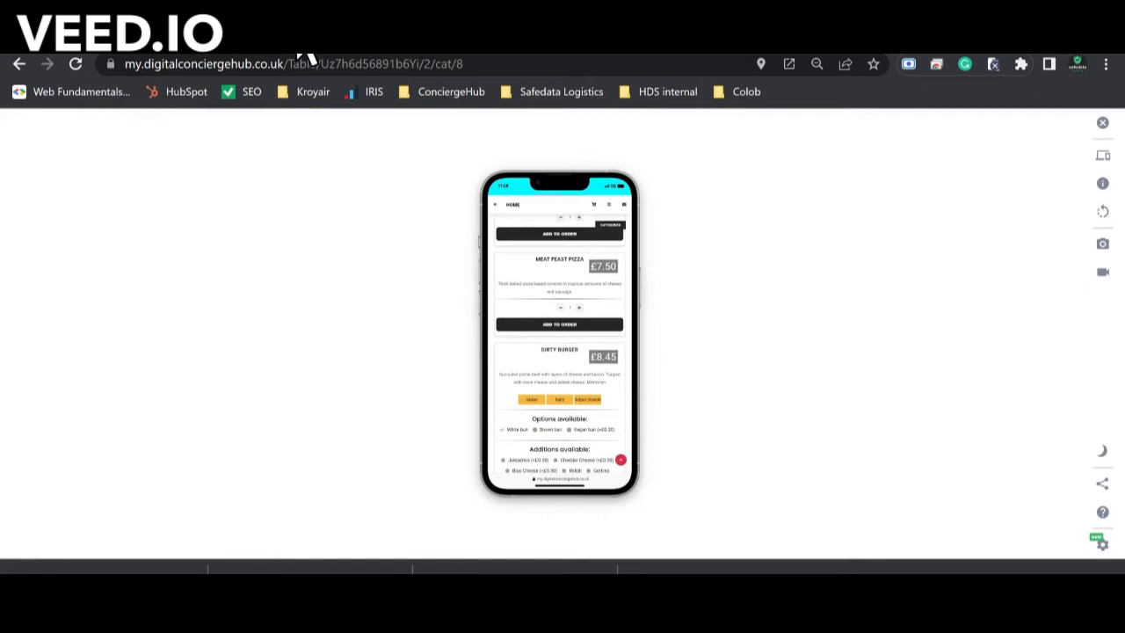
# Set the product images option back to Pictures in the Core settings and reload the Starter category in the phone preview.
pyautogui.click(130, 53)
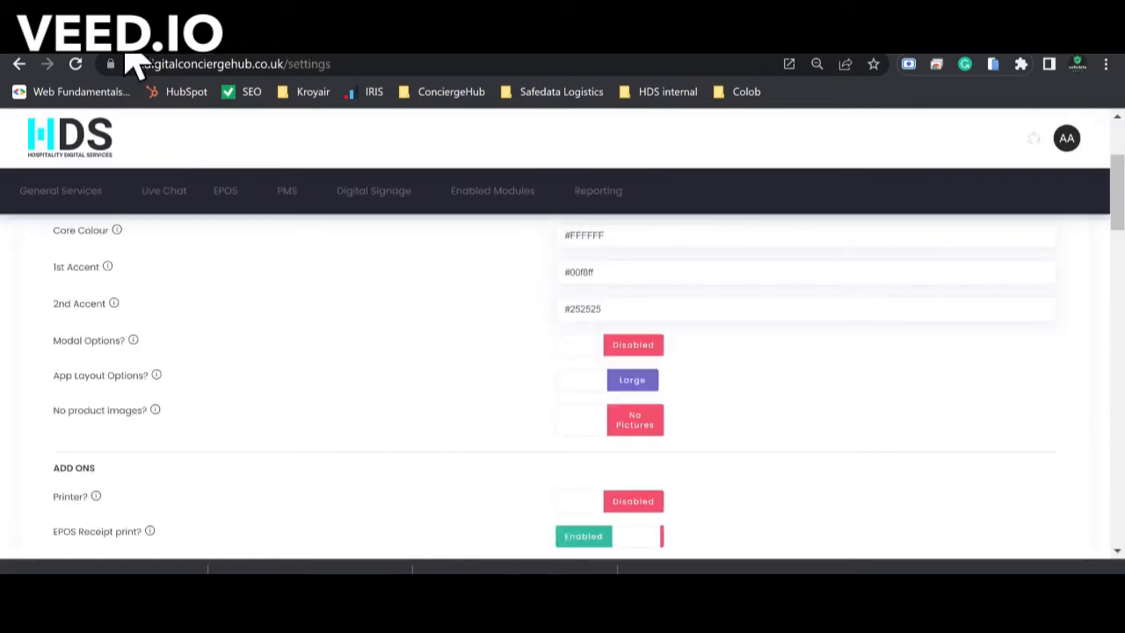
pyautogui.click(636, 430)
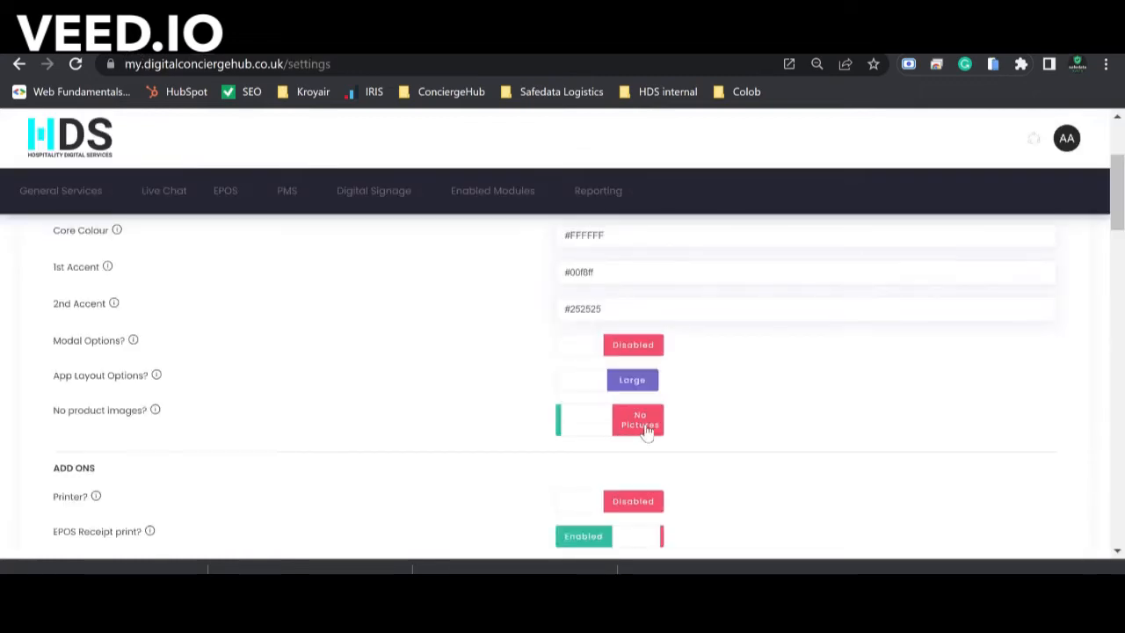
pyautogui.click(333, 55)
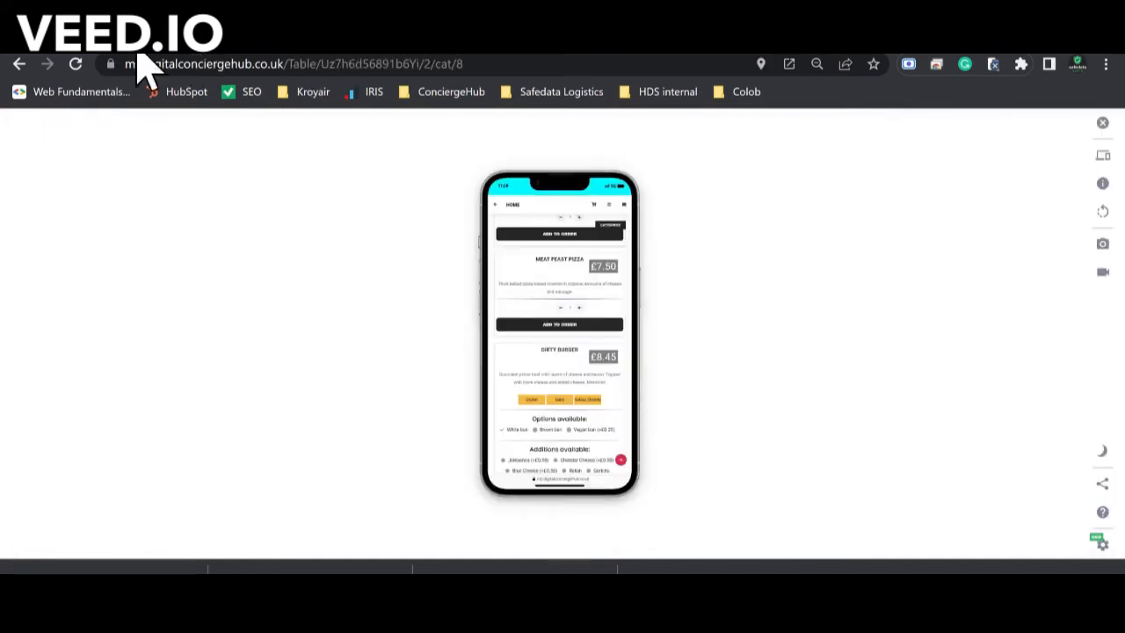
pyautogui.click(75, 65)
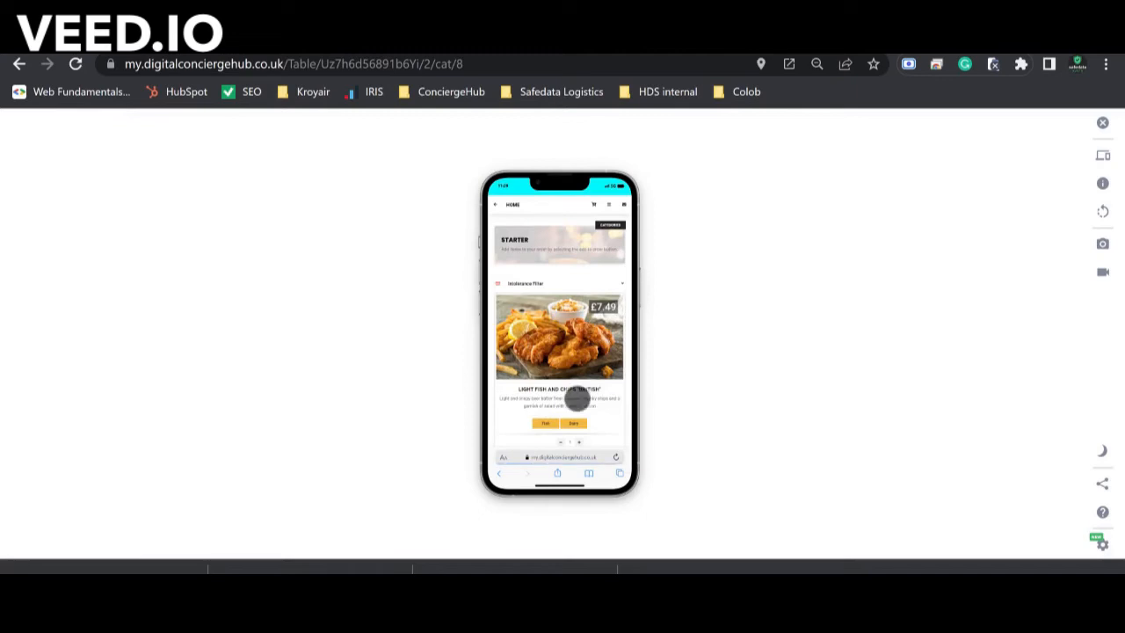
pyautogui.scroll(-4, 577, 396)
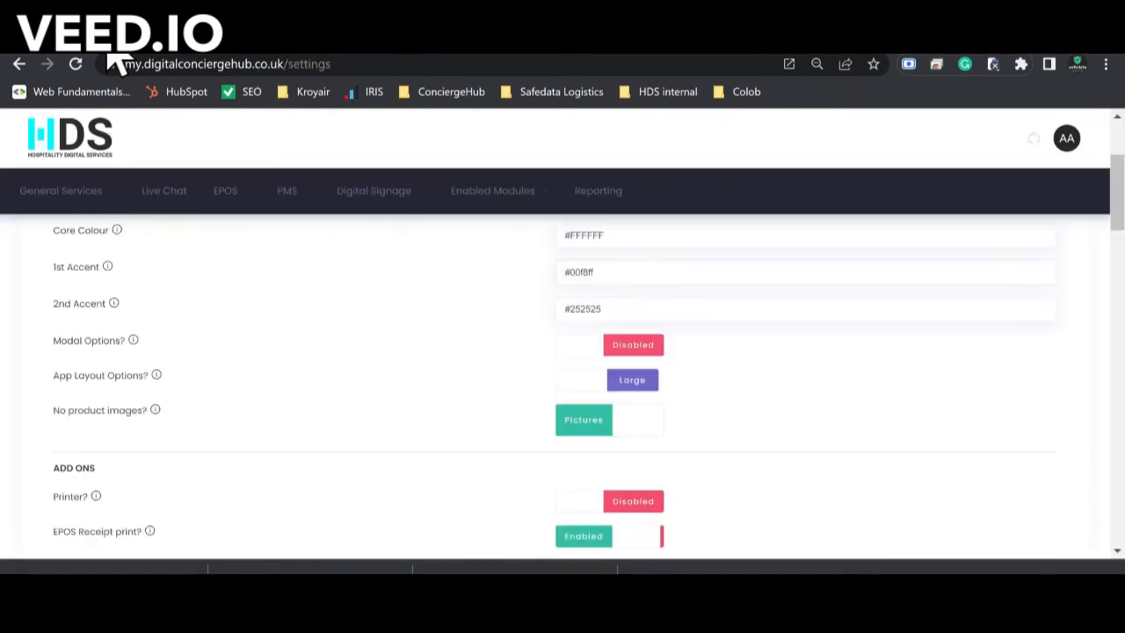
# Look over the Add Ons in the Core settings and return the phone preview to the Room Service home page.
pyautogui.scroll(-2, 477, 350)
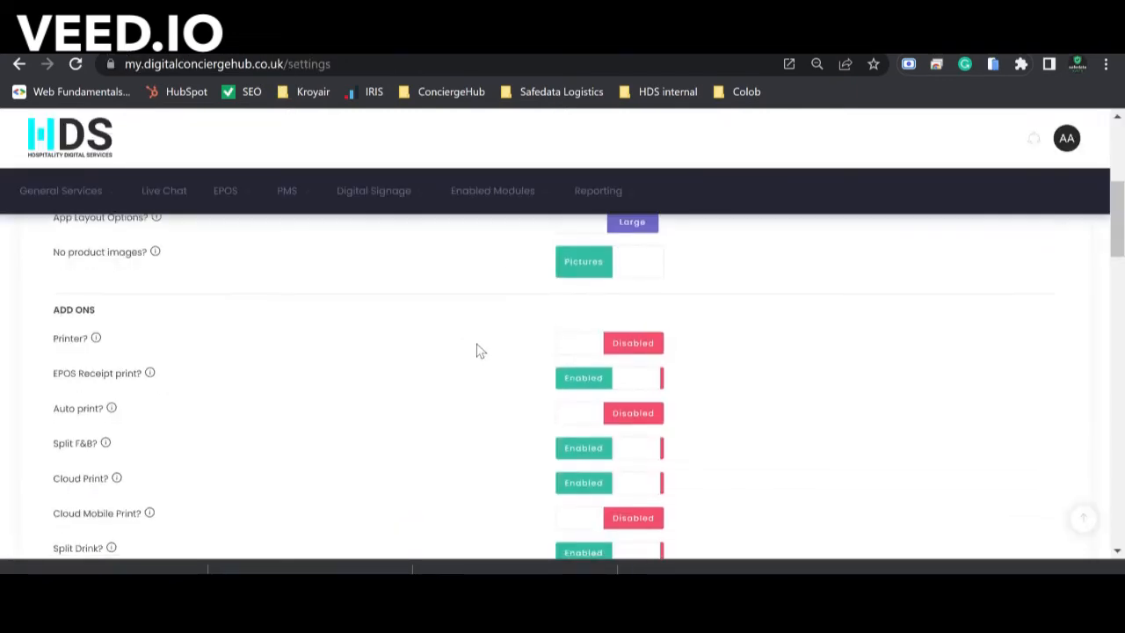
pyautogui.scroll(4, 477, 350)
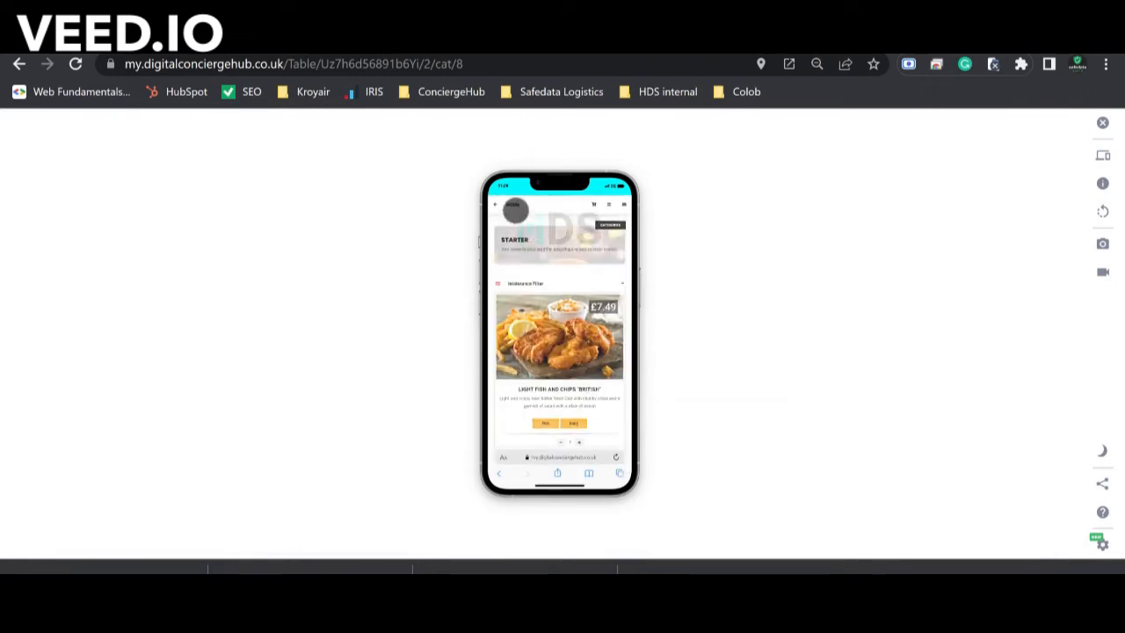
pyautogui.click(516, 208)
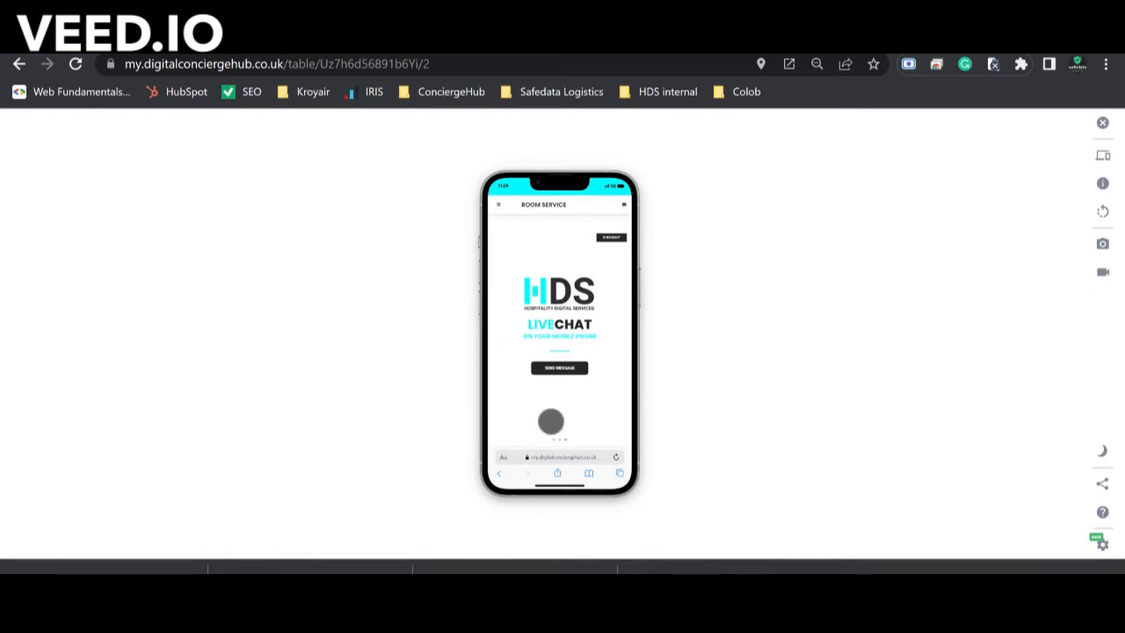
# Go to the General Service page in the management portal and open the Edit Menu dialog.
pyautogui.click(140, 51)
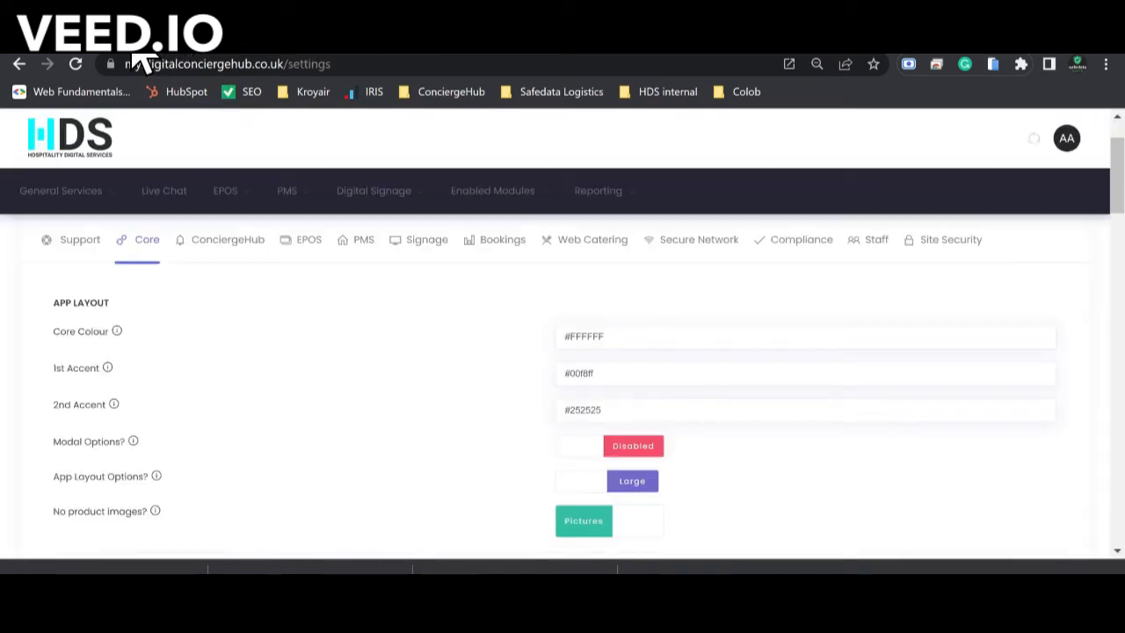
pyautogui.click(83, 191)
pyautogui.click(123, 248)
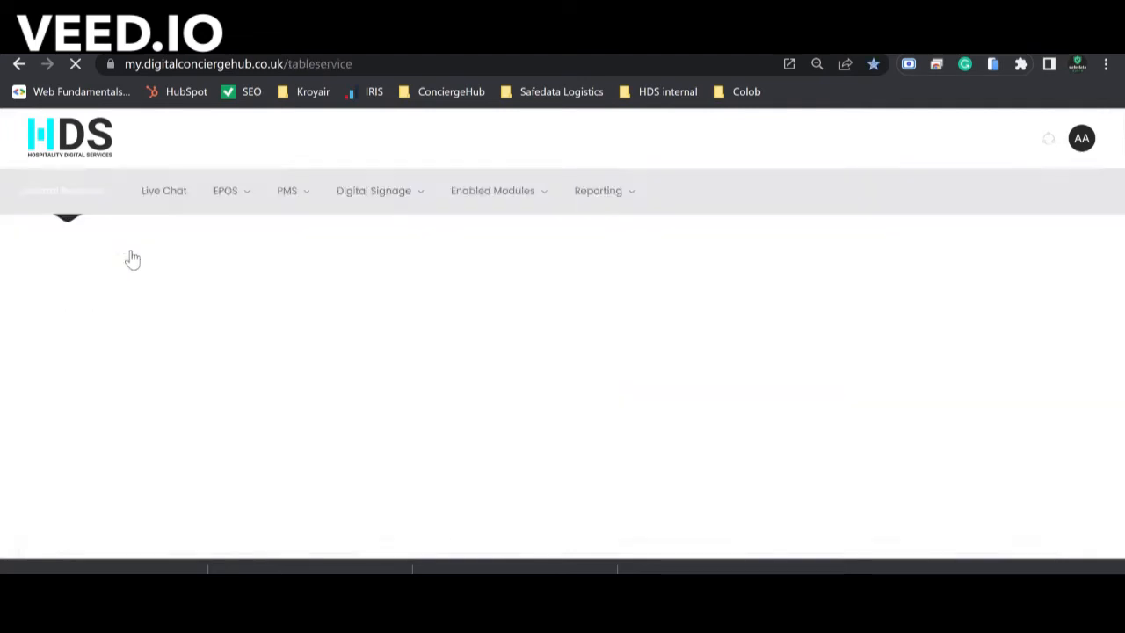
pyautogui.click(1062, 249)
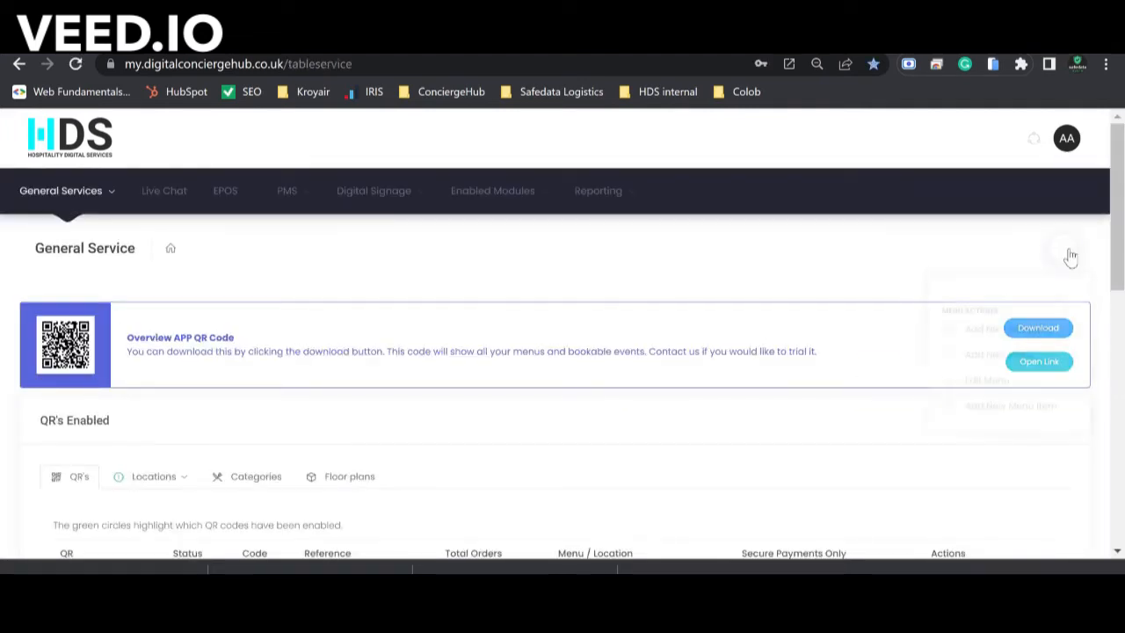
pyautogui.click(998, 375)
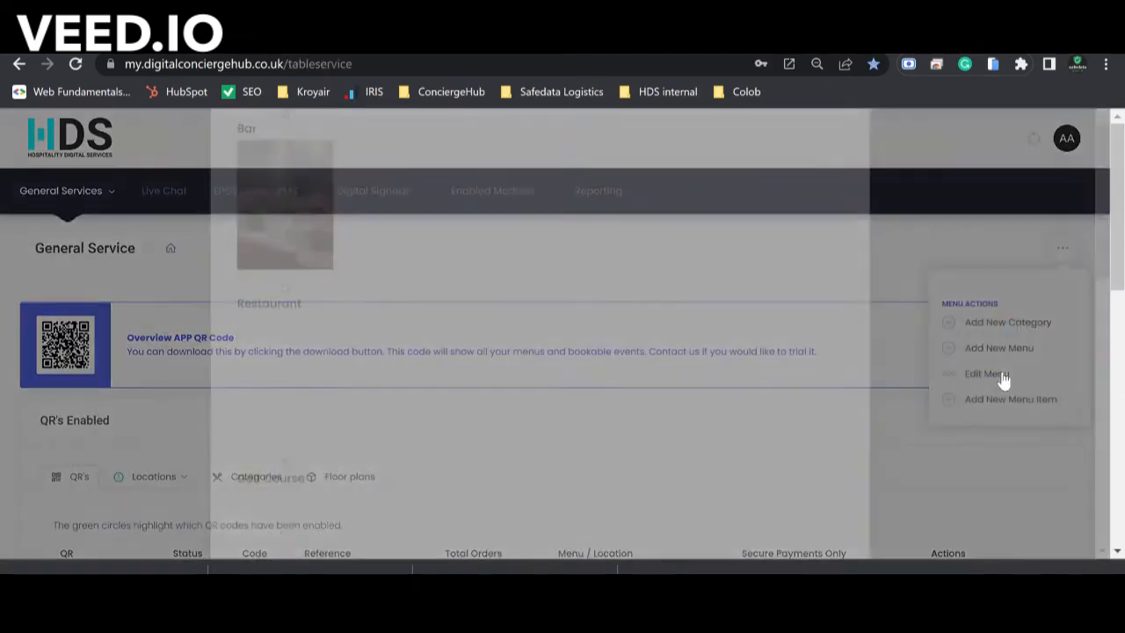
# Look through the menus in the Edit Menu dialog and select the Restaurant menu for image replacement.
pyautogui.scroll(-2, 574, 350)
pyautogui.scroll(2, 575, 350)
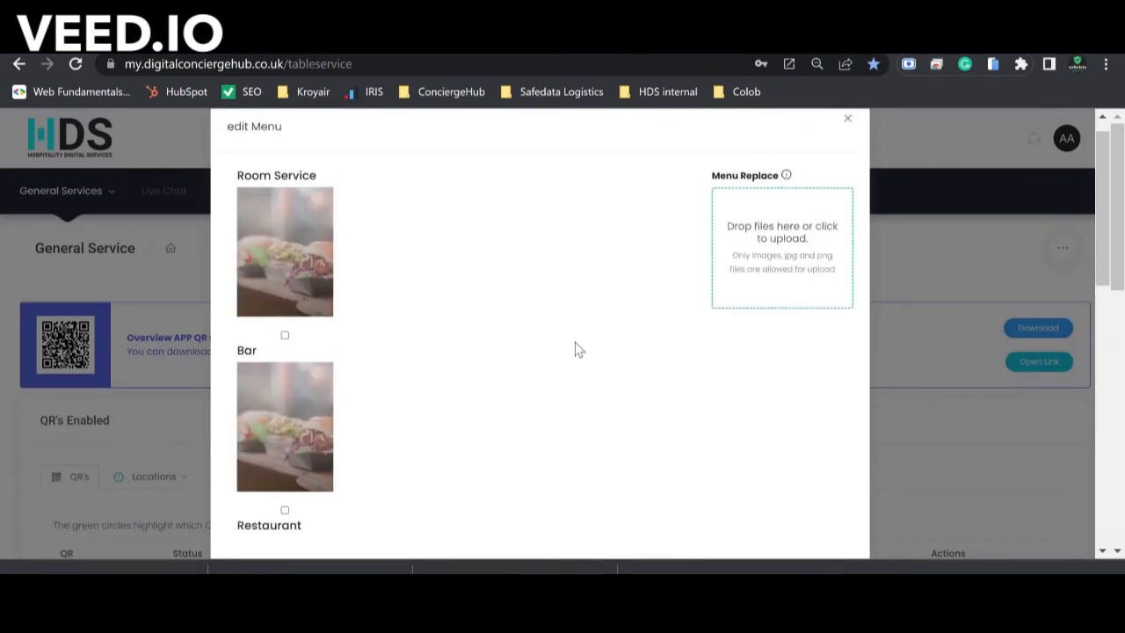
pyautogui.scroll(-1, 574, 350)
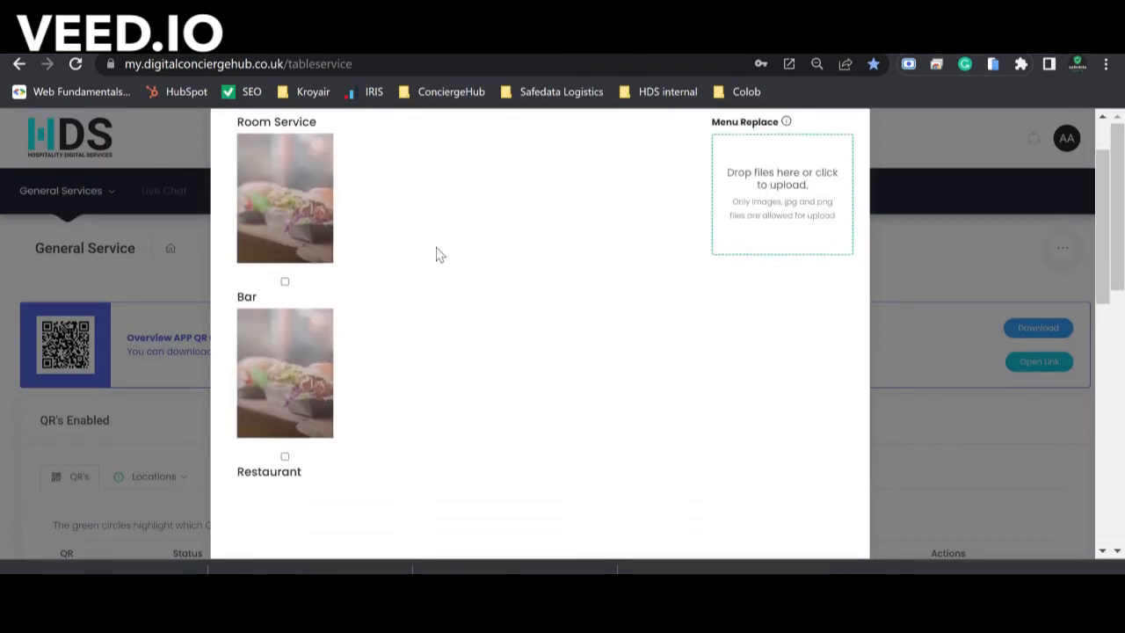
pyautogui.scroll(1, 441, 255)
pyautogui.scroll(-5, 440, 255)
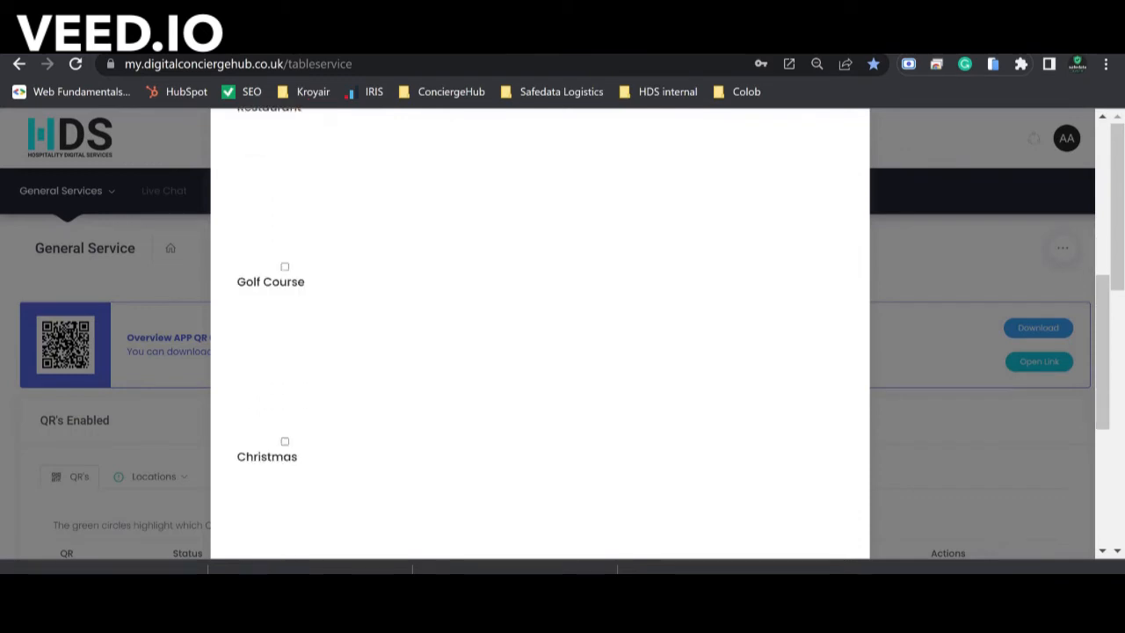
pyautogui.scroll(-4, 540, 334)
pyautogui.scroll(4, 540, 334)
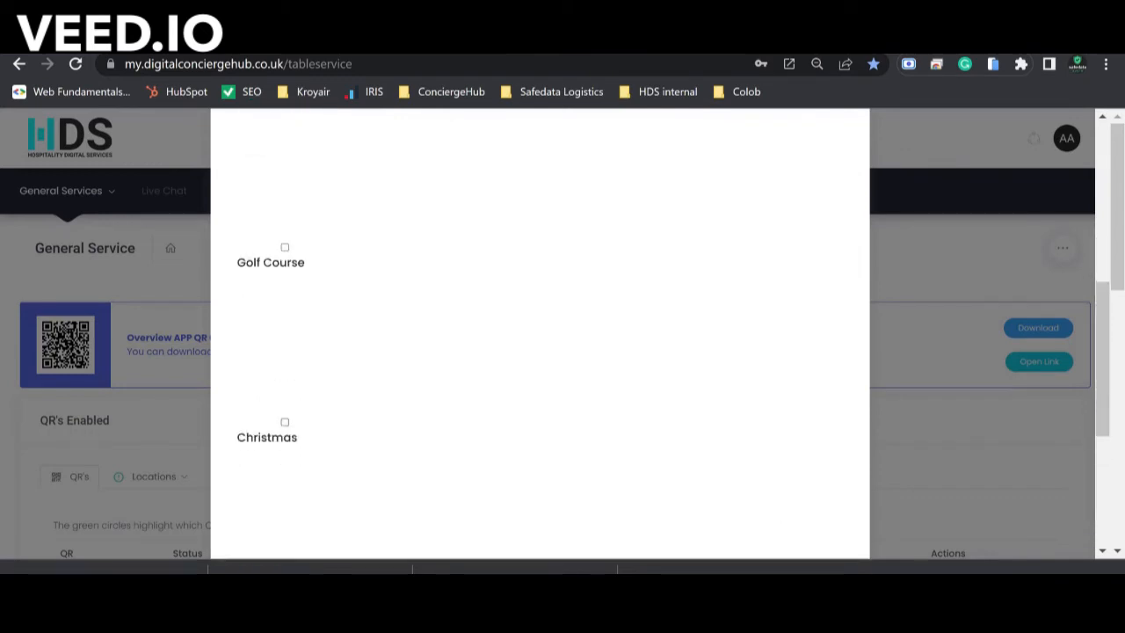
pyautogui.scroll(1, 394, 255)
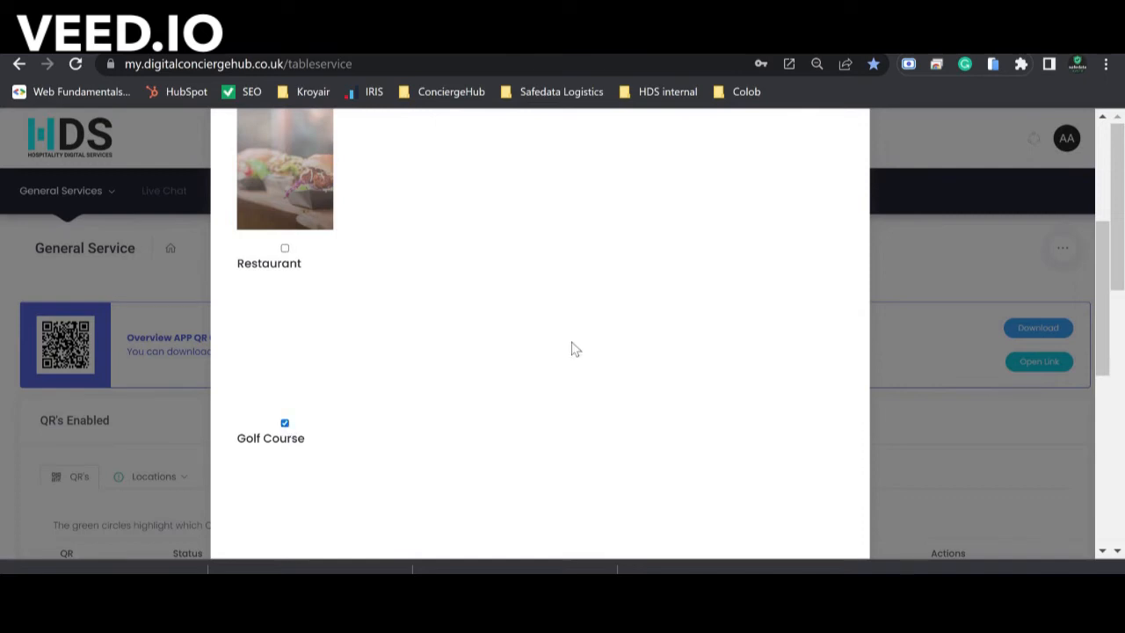
# Upload a new image as the Menu Replace file and replace the selected menu's picture with it.
pyautogui.scroll(3, 637, 379)
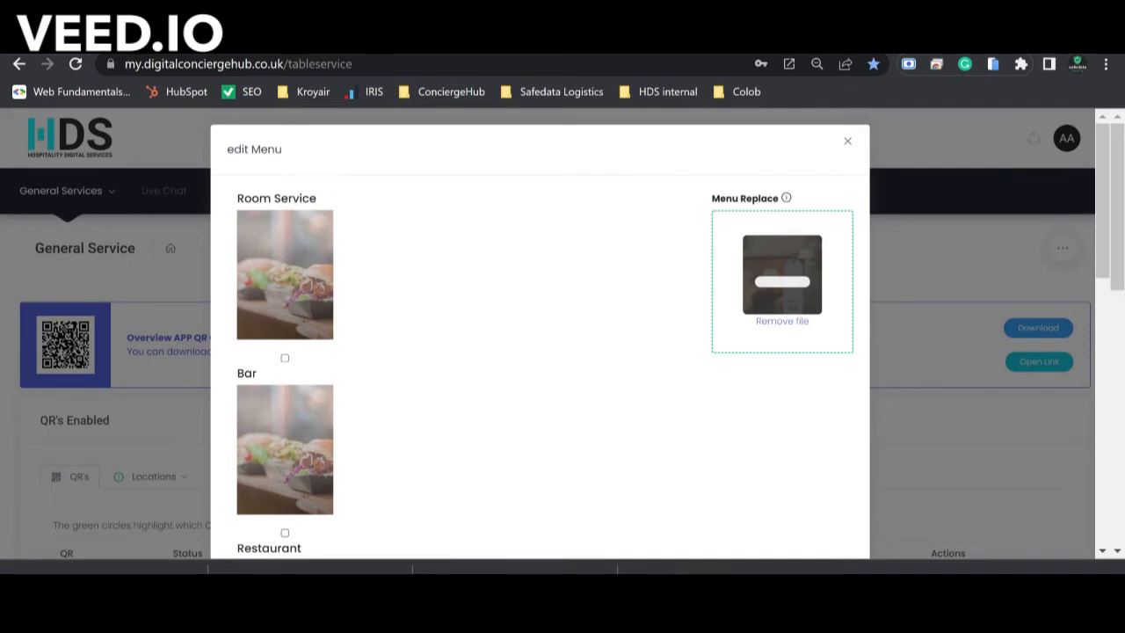
pyautogui.scroll(-9, 540, 342)
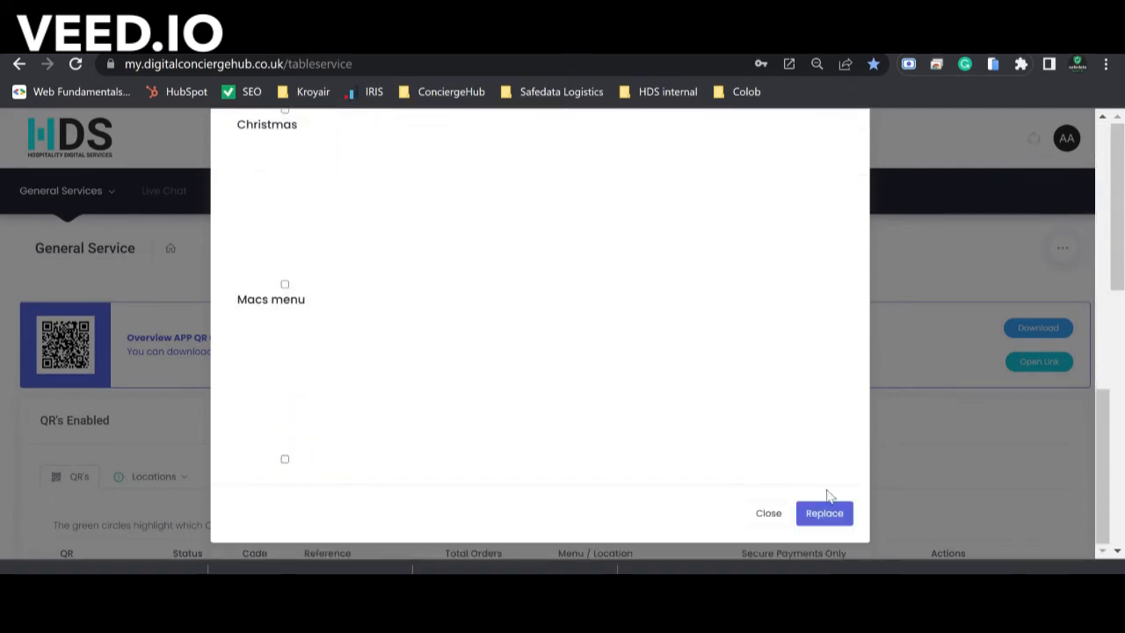
pyautogui.click(824, 513)
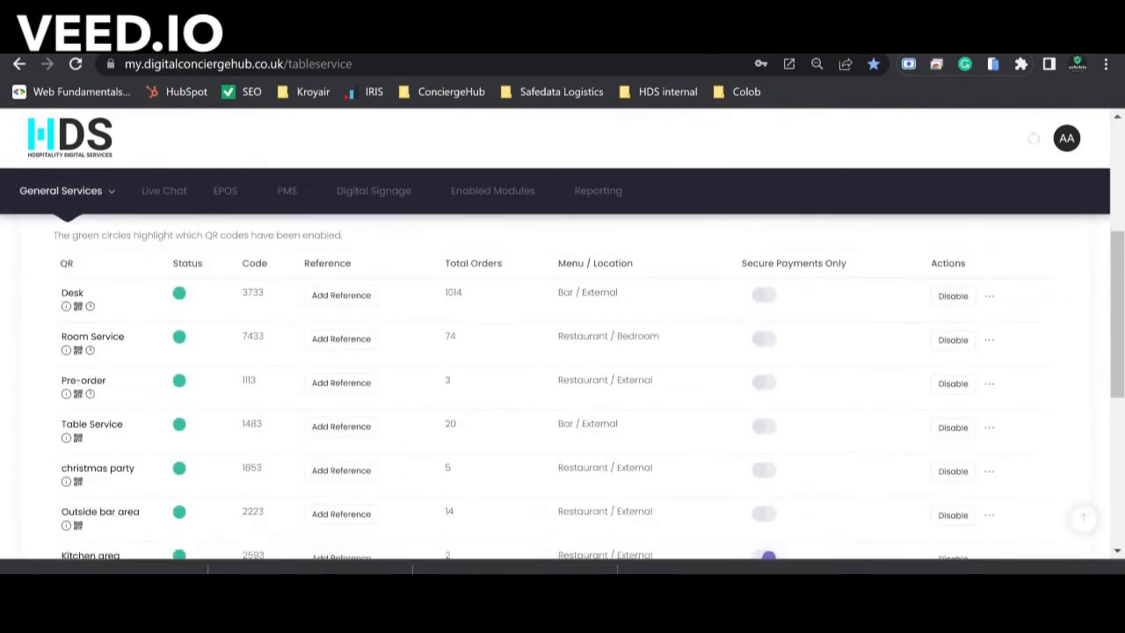
# Switch to the phone preview and reload the Room Service home page to check the replaced menu image.
pyautogui.scroll(1, 647, 343)
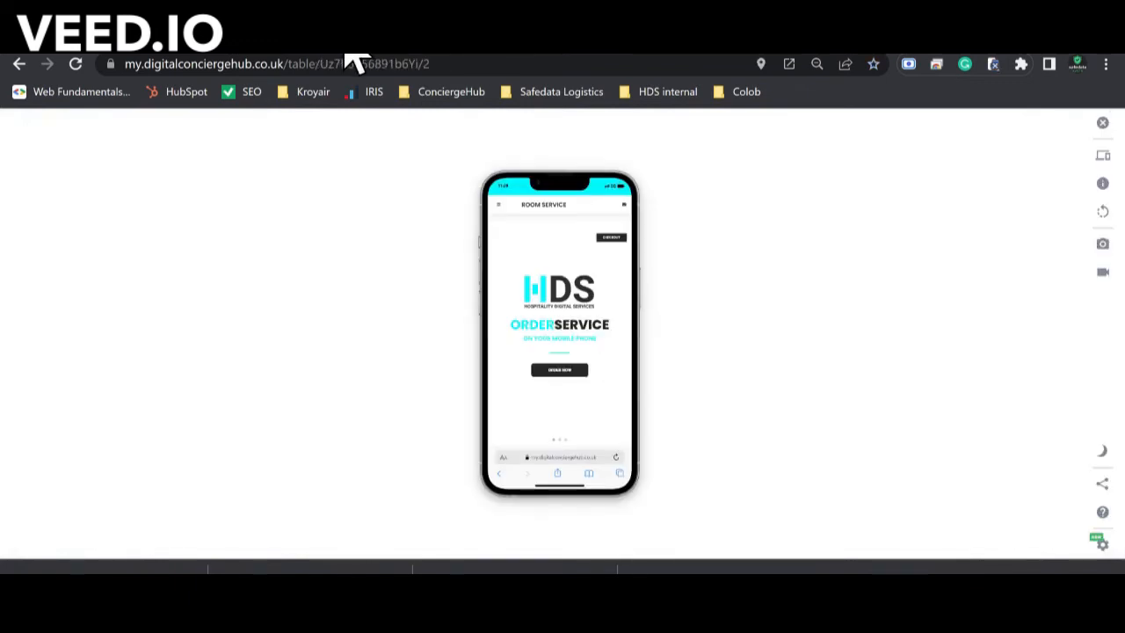
pyautogui.click(76, 63)
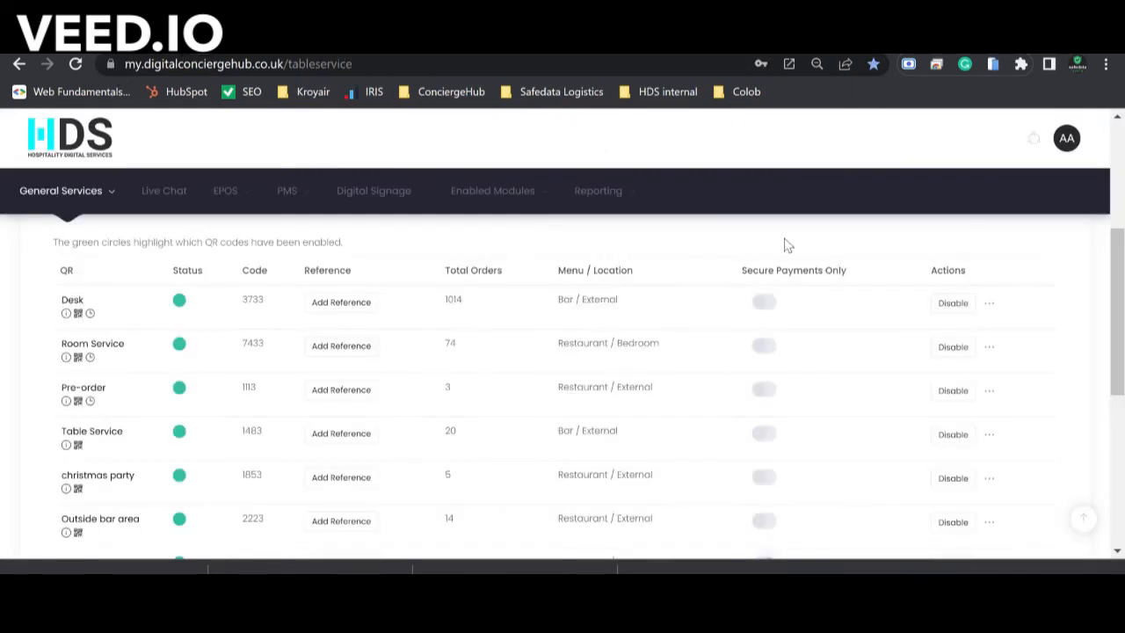
# Open the Edit Menu dialog from the menu actions of the General Service page.
pyautogui.scroll(3, 866, 346)
pyautogui.scroll(1, 984, 411)
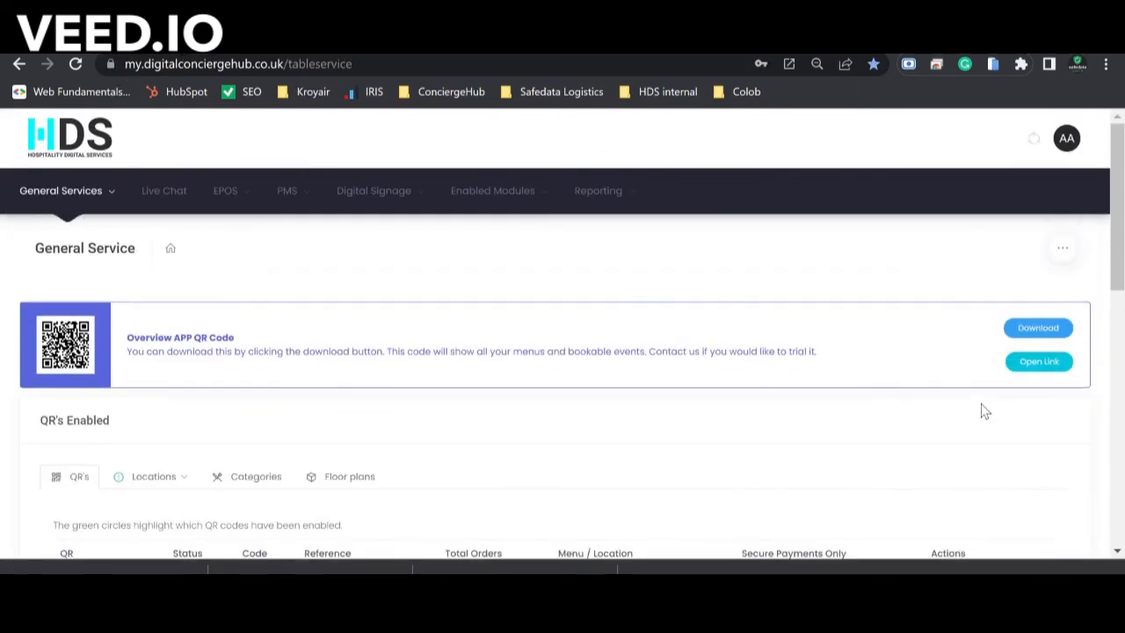
pyautogui.click(1073, 255)
pyautogui.click(1018, 376)
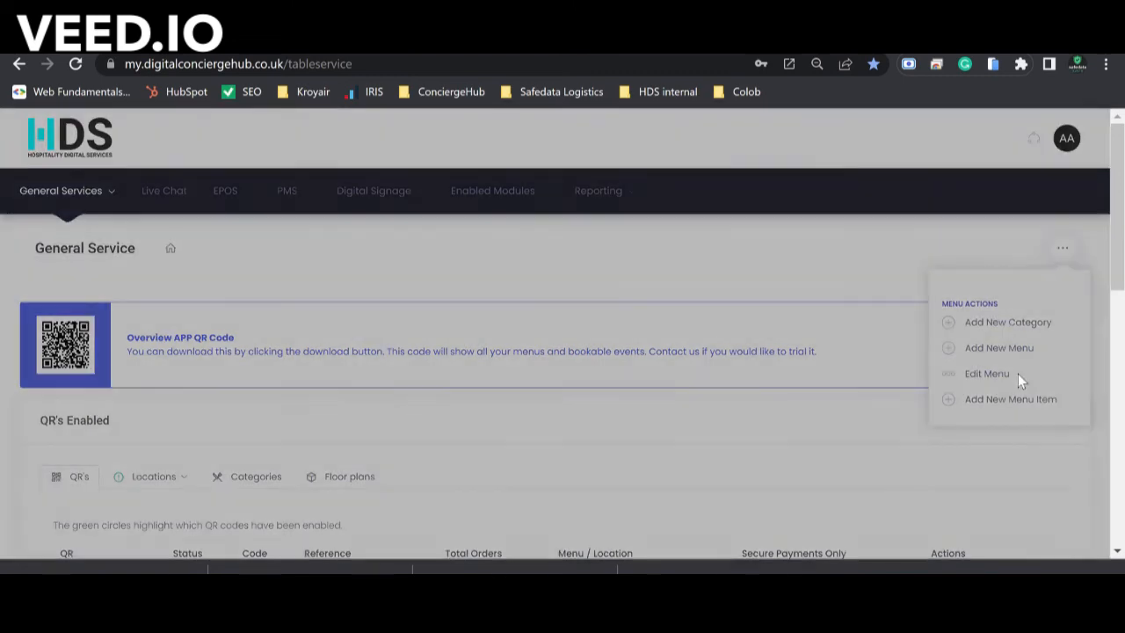
# Replace the Restaurant menu's image with a newly uploaded picture and reload the Room Service phone preview.
pyautogui.scroll(-4, 665, 351)
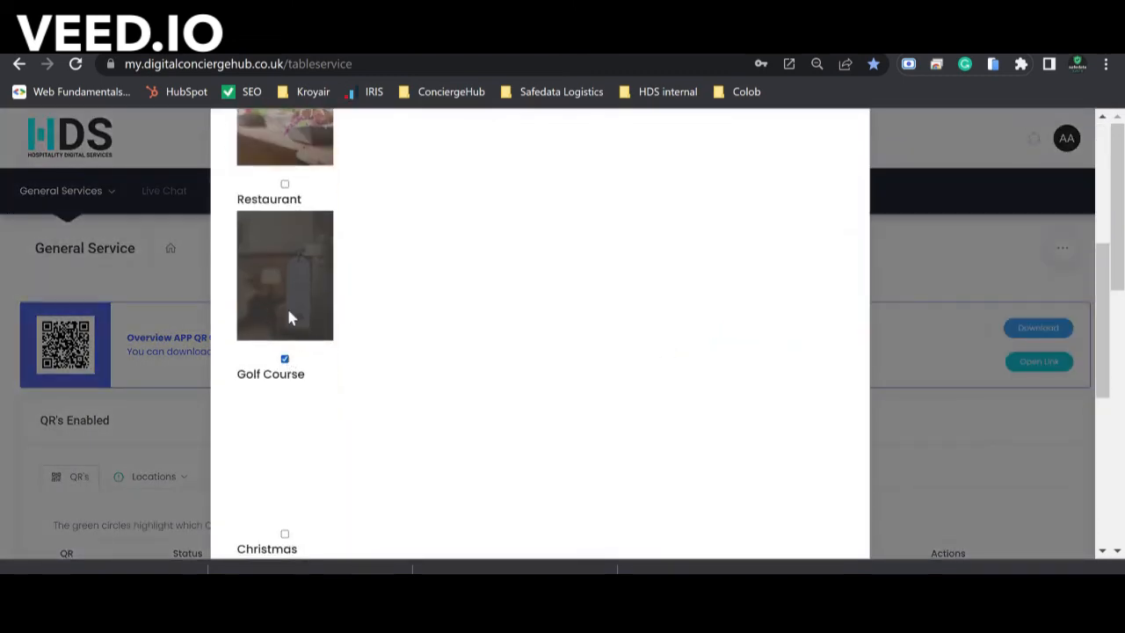
pyautogui.scroll(4, 383, 342)
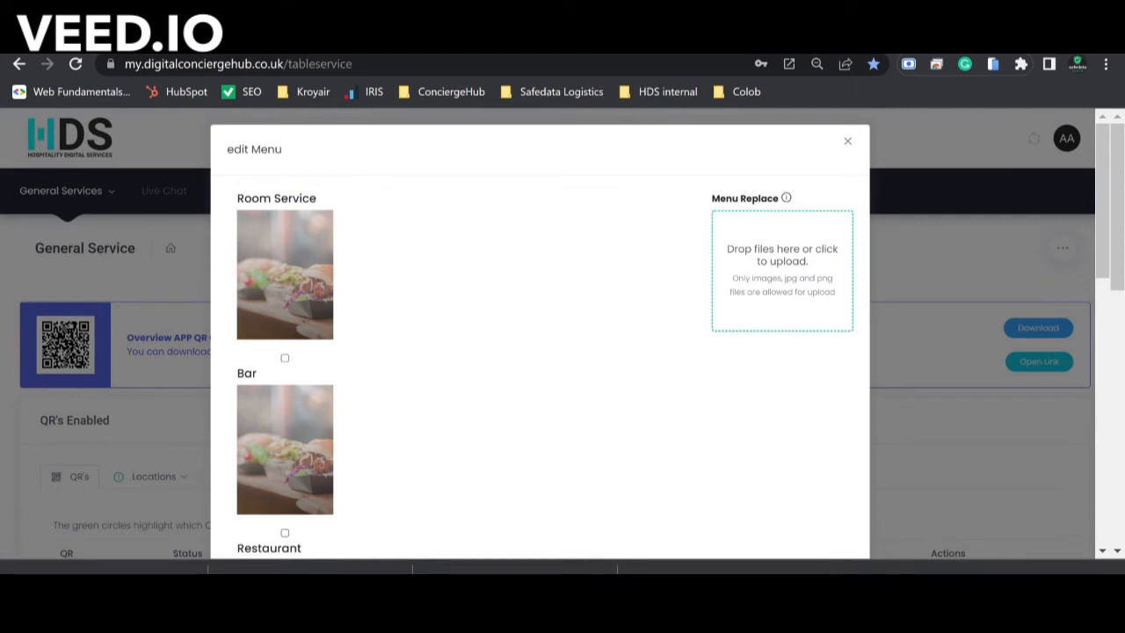
pyautogui.scroll(-4, 774, 457)
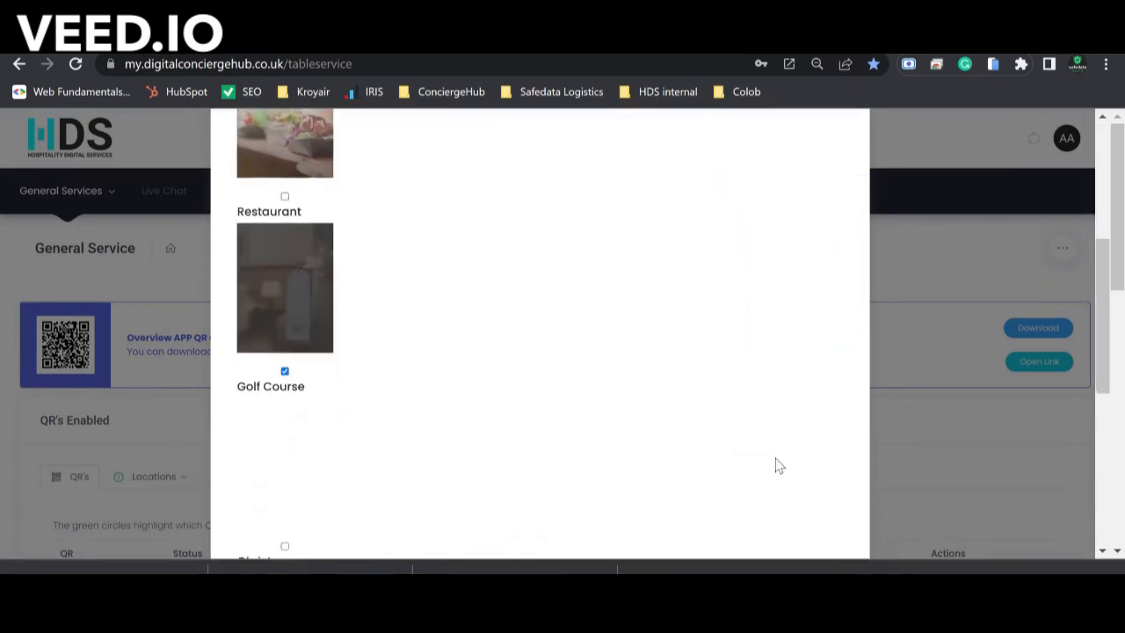
pyautogui.scroll(-5, 775, 466)
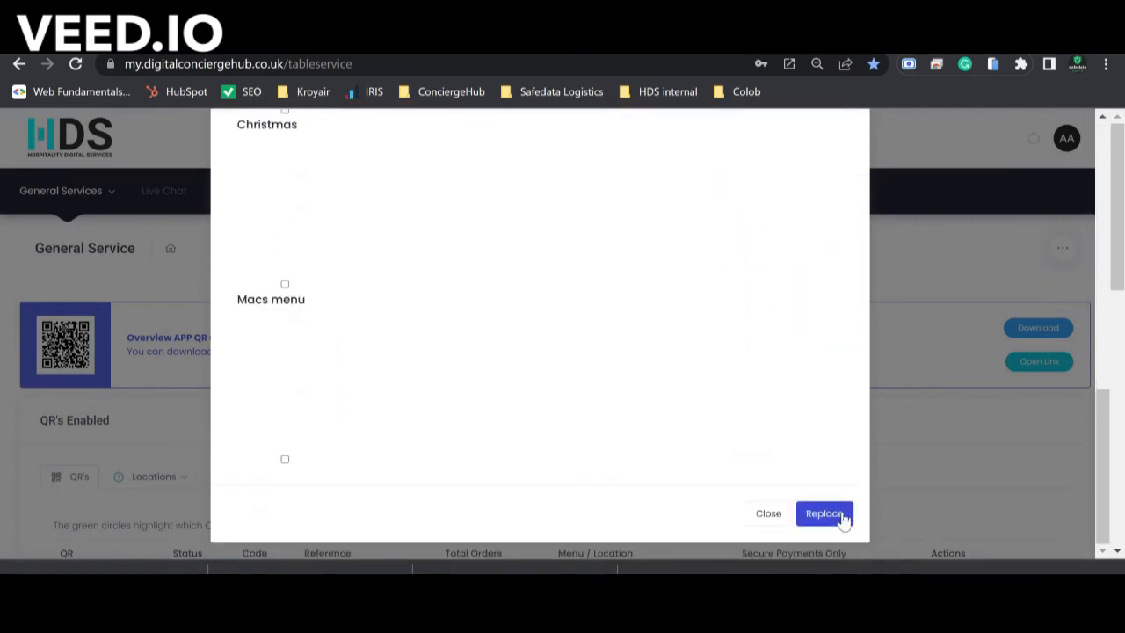
pyautogui.click(825, 514)
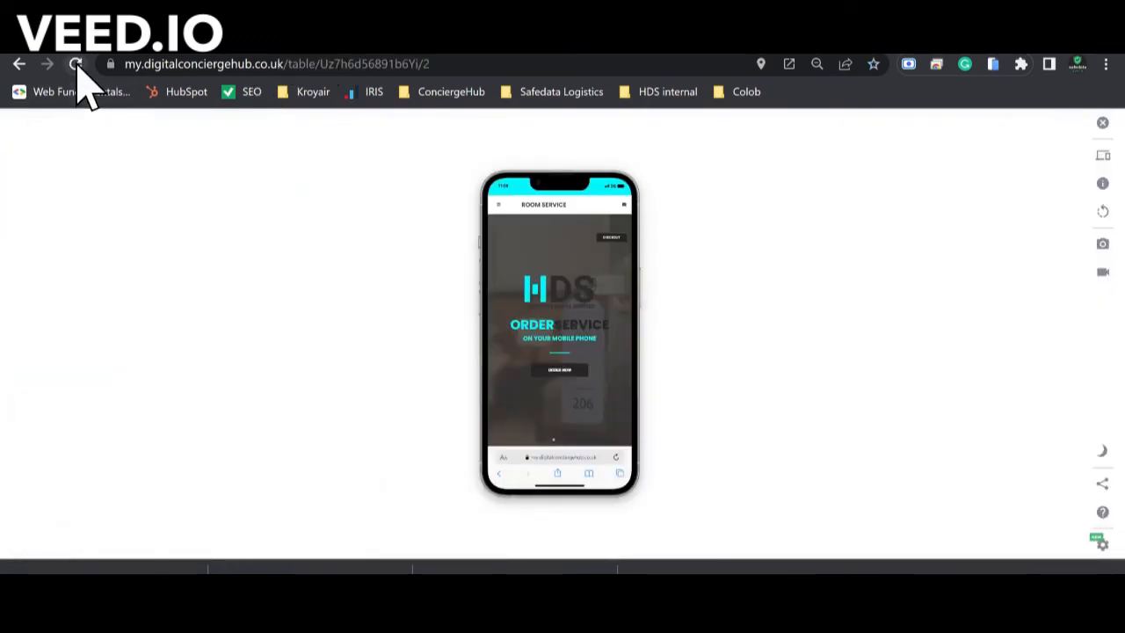
pyautogui.click(75, 64)
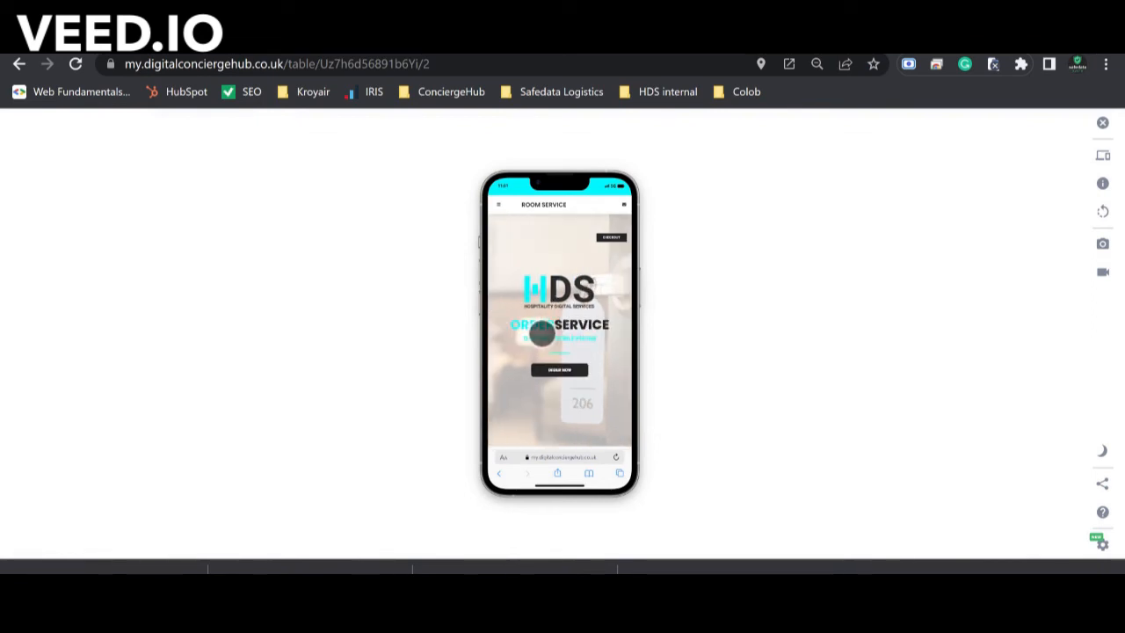
# Switch back to the management portal and go to the App Layout section of the Core settings.
pyautogui.click(157, 46)
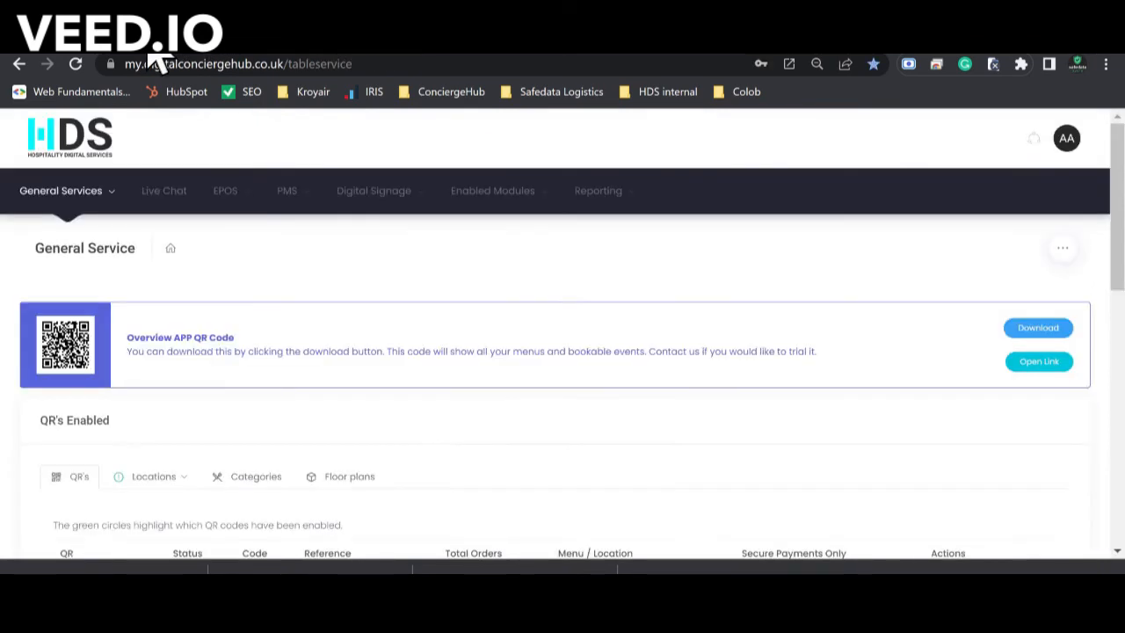
pyautogui.click(1066, 141)
pyautogui.click(952, 403)
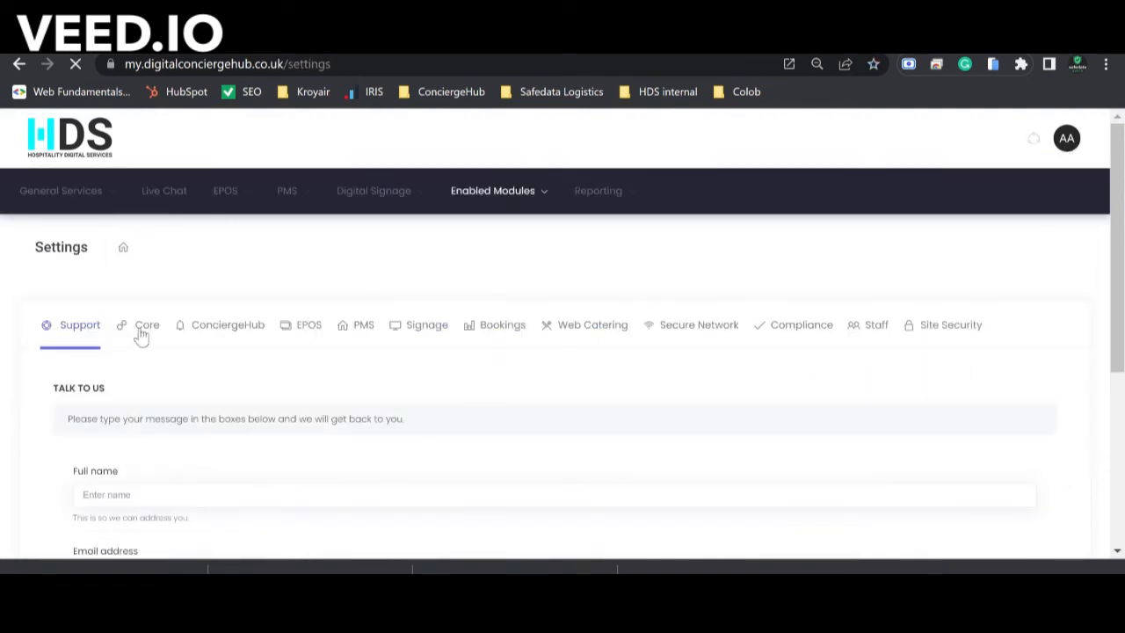
pyautogui.click(142, 327)
pyautogui.scroll(-3, 388, 389)
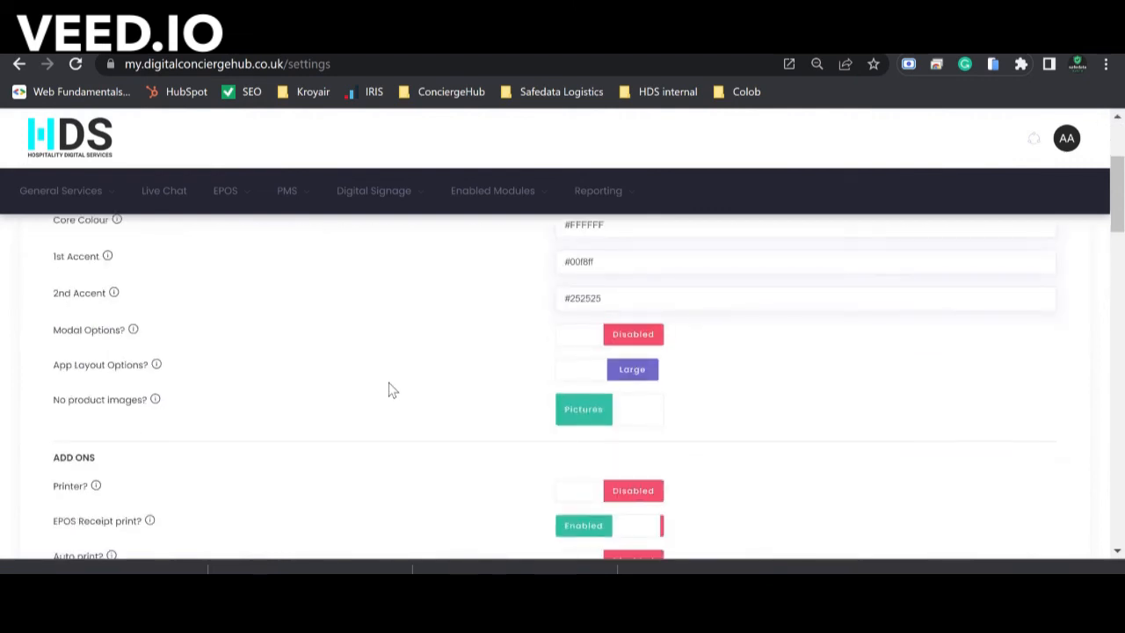
pyautogui.scroll(-2, 388, 389)
pyautogui.scroll(3, 389, 389)
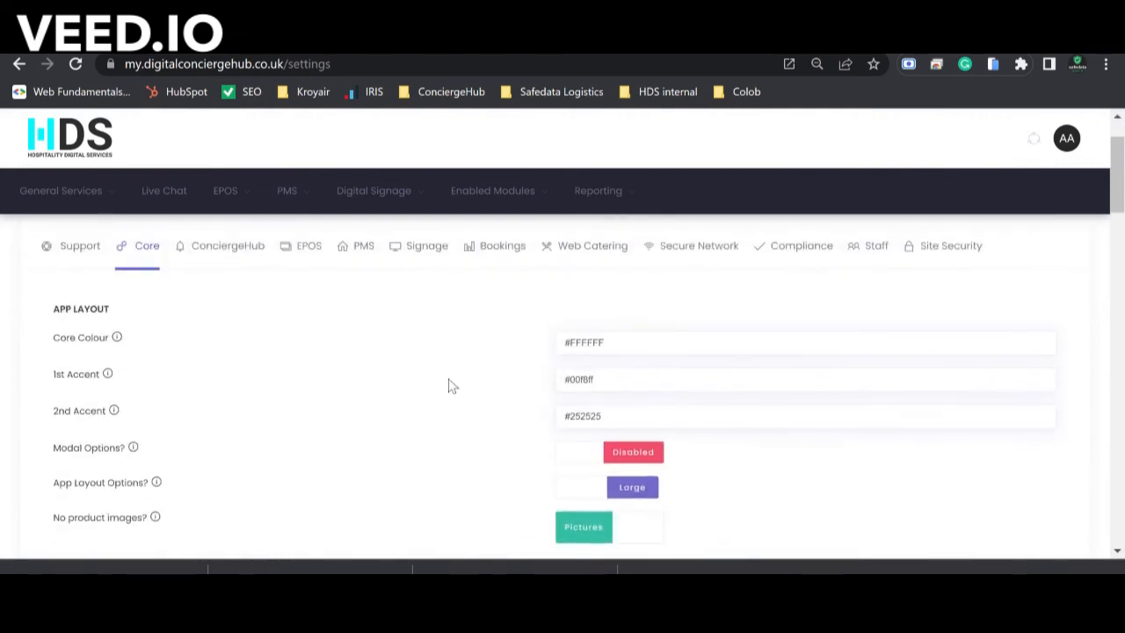
# Set the 1st Accent colour to #CCCCCC and reload the Room Service phone preview to check it.
pyautogui.click(594, 378)
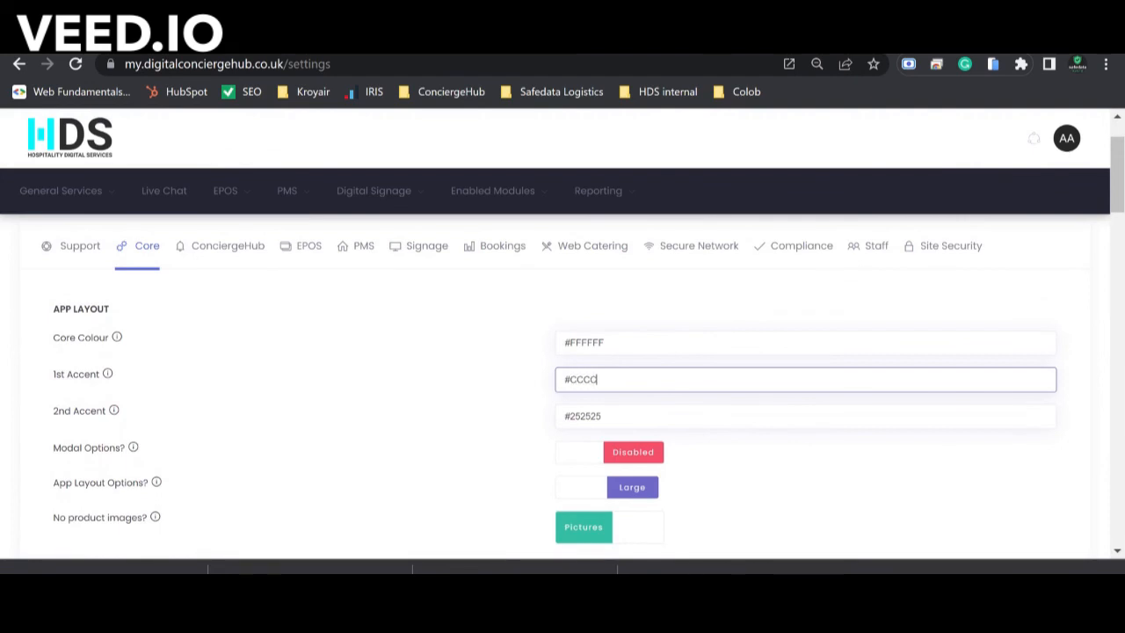
pyautogui.write('CCCCCC')
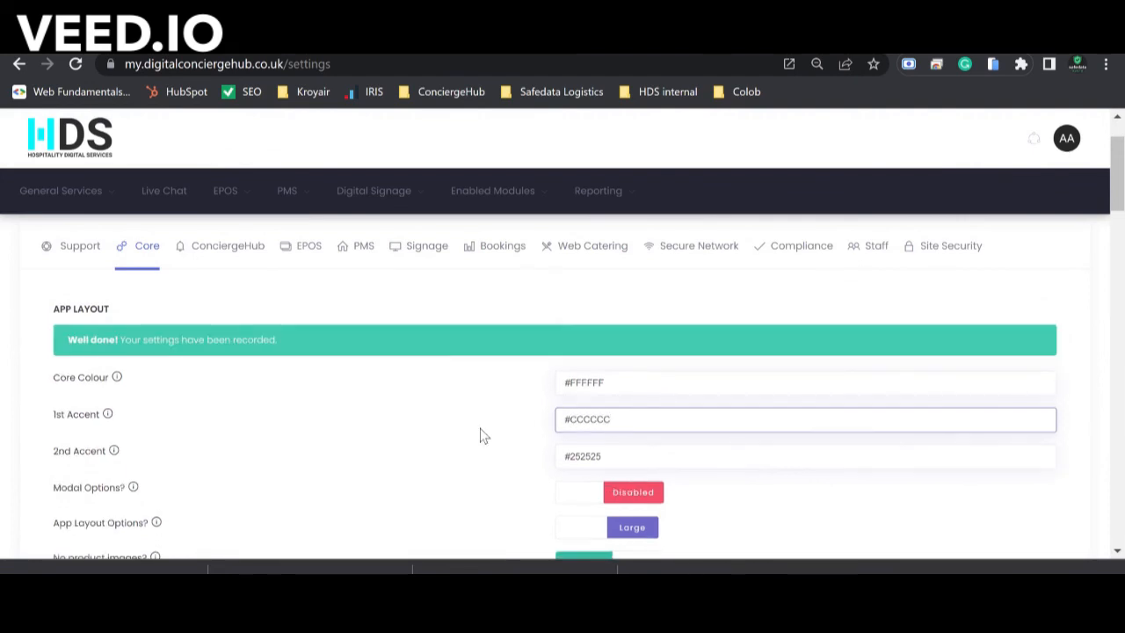
pyautogui.scroll(-1, 481, 430)
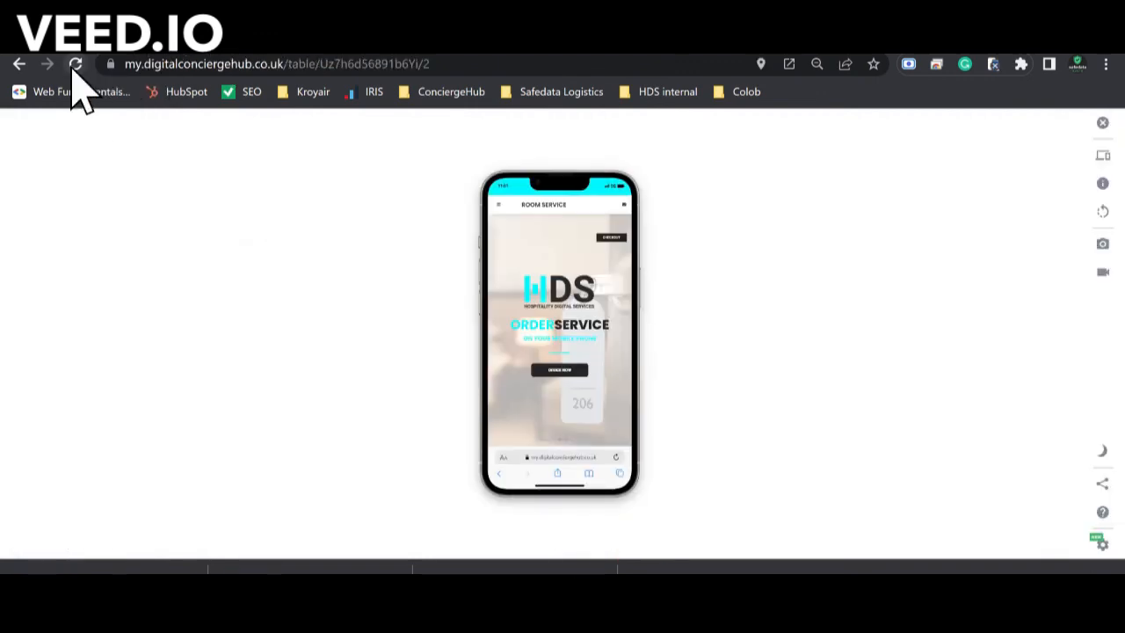
pyautogui.click(75, 65)
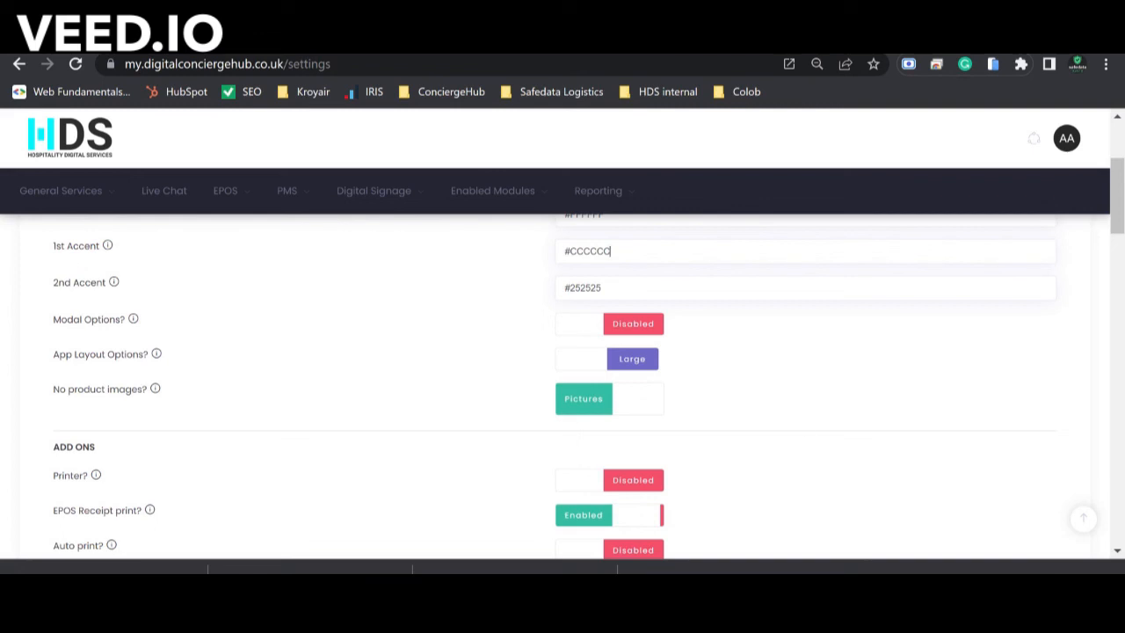
# Return to the portal's Core settings and set the 1st Accent colour to #575757.
pyautogui.press('BackSpace')
pyautogui.press('BackSpace')
pyautogui.press('BackSpace')
pyautogui.press('BackSpace')
pyautogui.press('BackSpace')
pyautogui.press('BackSpace')
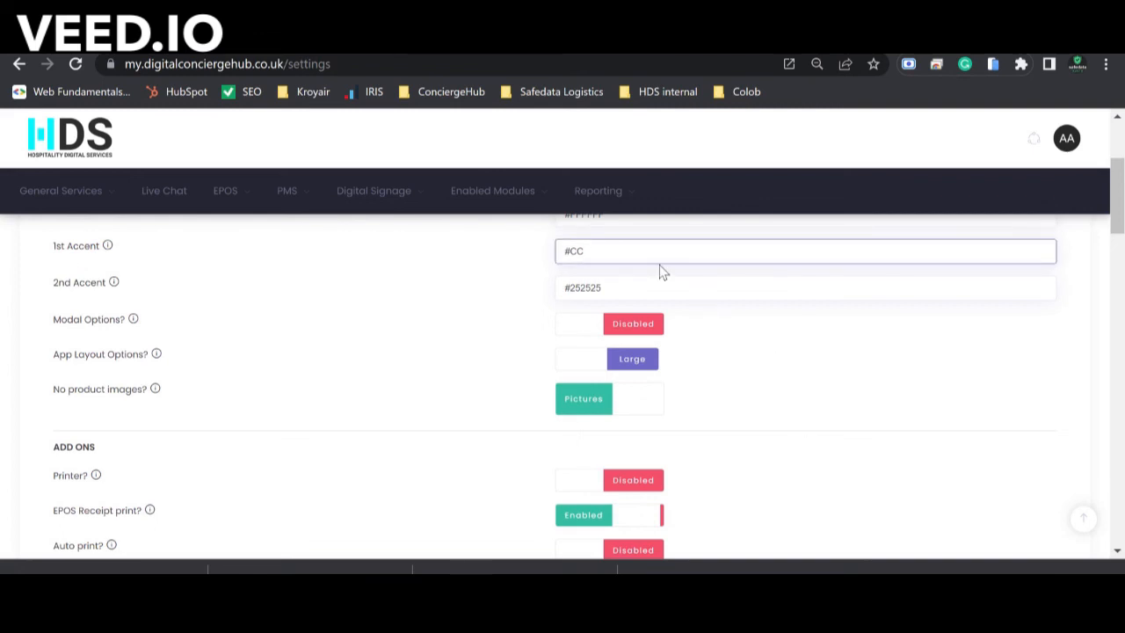
pyautogui.write('575757')
pyautogui.scroll(1, 659, 264)
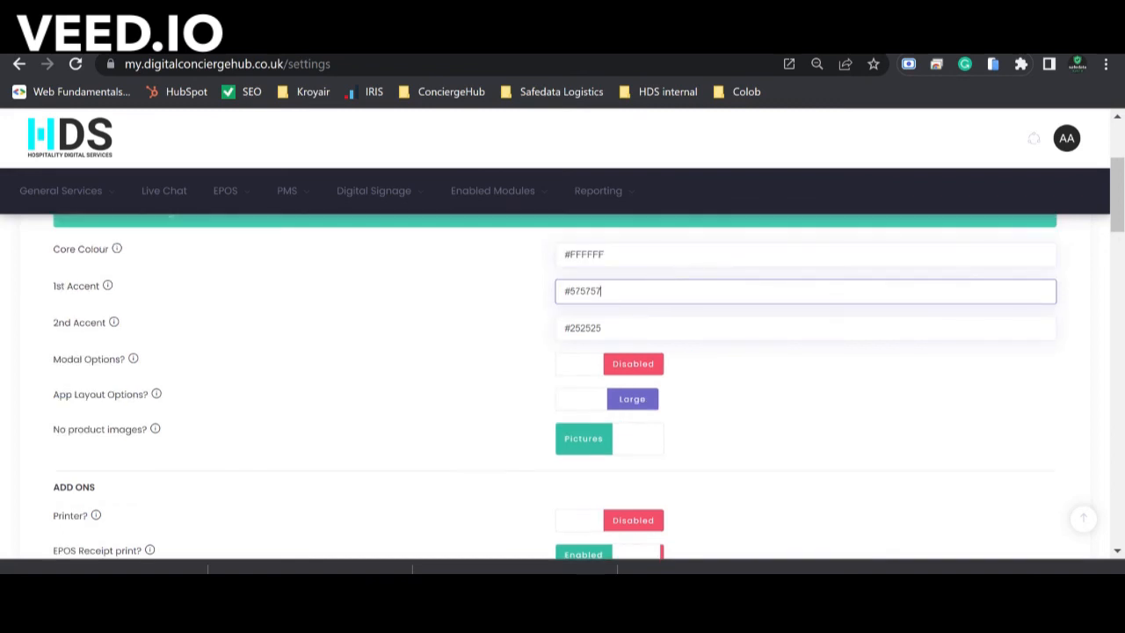
pyautogui.click(471, 350)
pyautogui.scroll(-1, 472, 351)
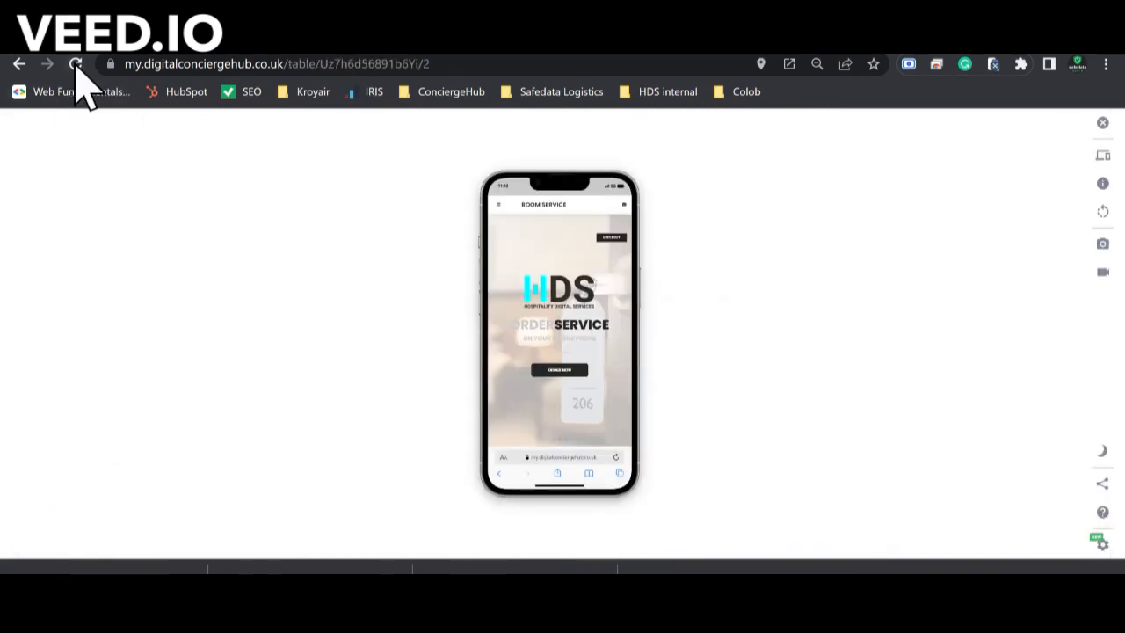
# Reload the phone preview and examine the Room Service home page's banner and menu choices with the new accent colour.
pyautogui.click(75, 65)
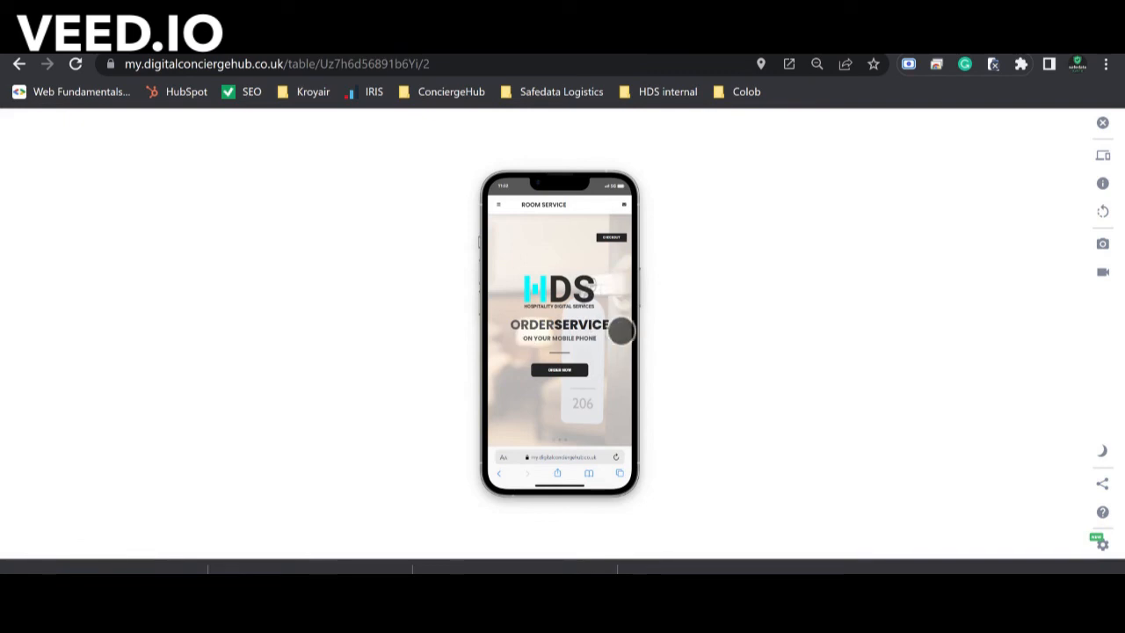
pyautogui.scroll(-3, 601, 405)
pyautogui.scroll(3, 601, 406)
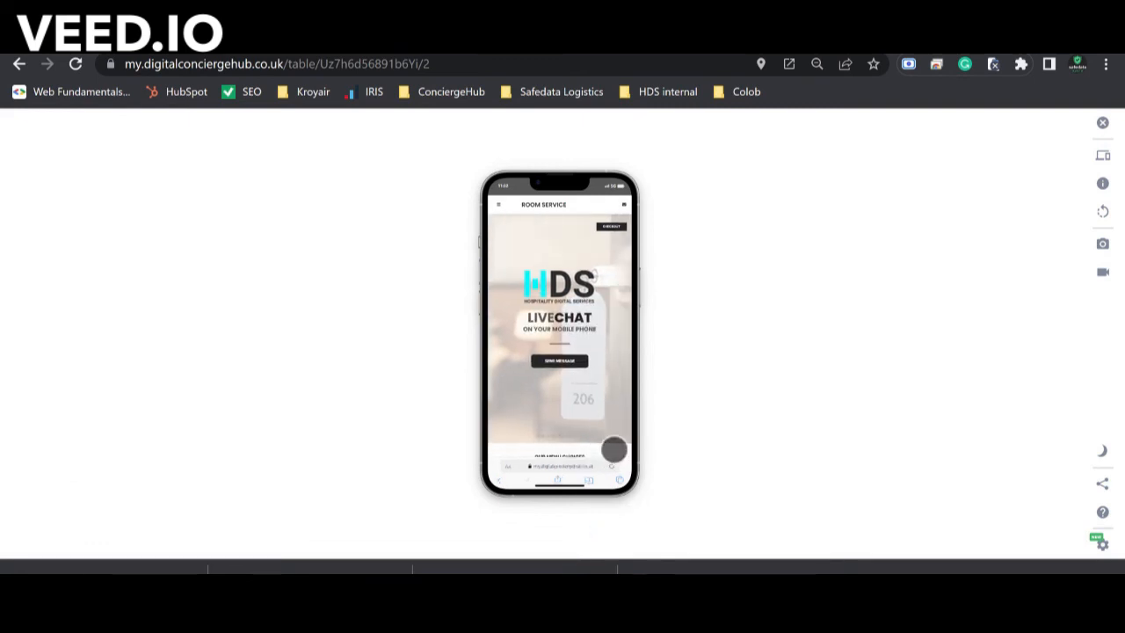
pyautogui.scroll(-3, 613, 450)
pyautogui.scroll(3, 613, 450)
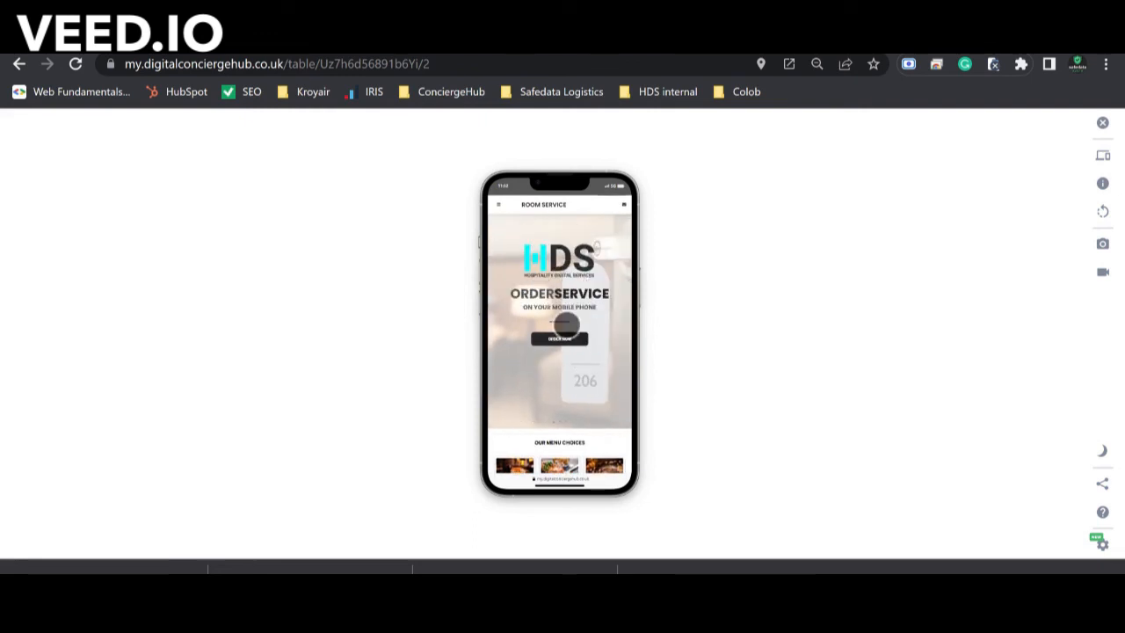
pyautogui.scroll(-3, 582, 388)
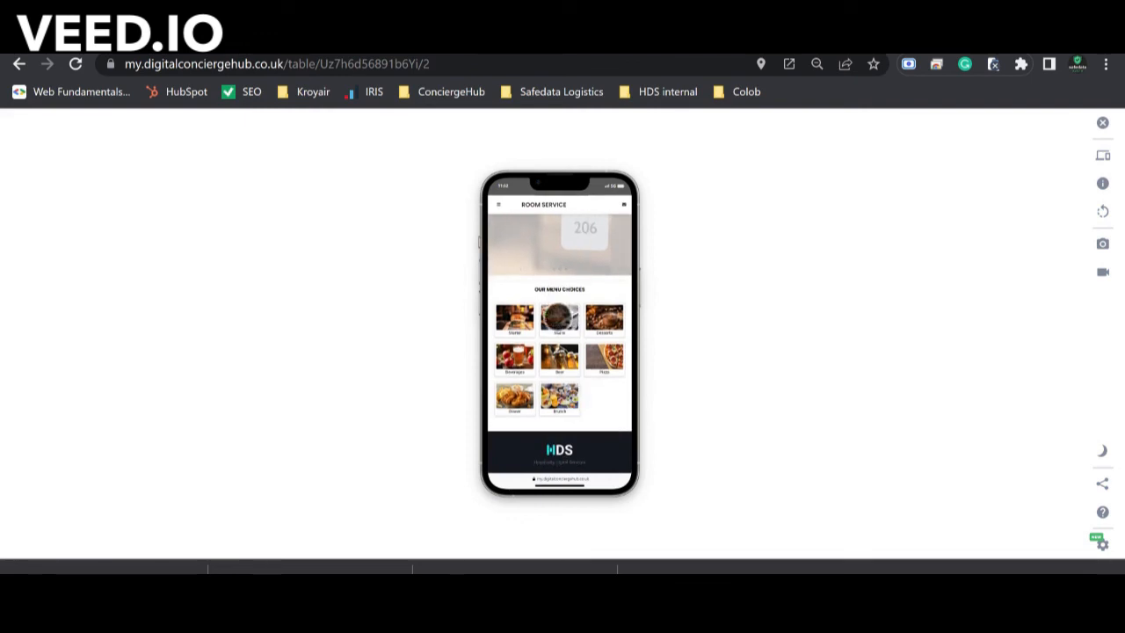
# Open the Starter category in the phone preview and look through its items.
pyautogui.click(518, 316)
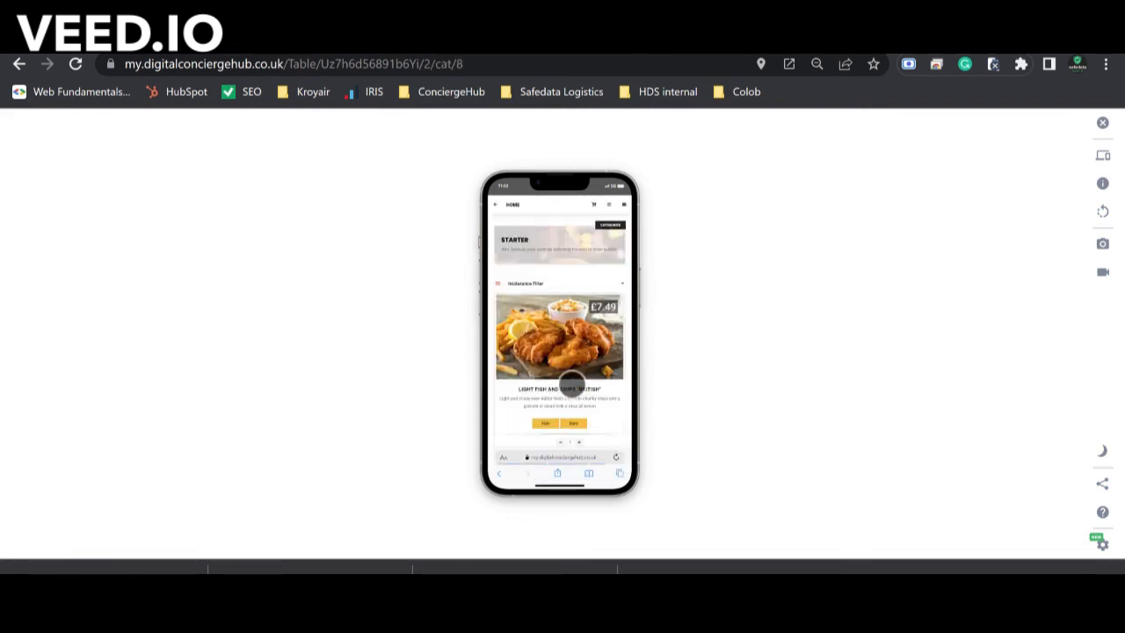
pyautogui.scroll(-5, 571, 384)
pyautogui.scroll(5, 571, 383)
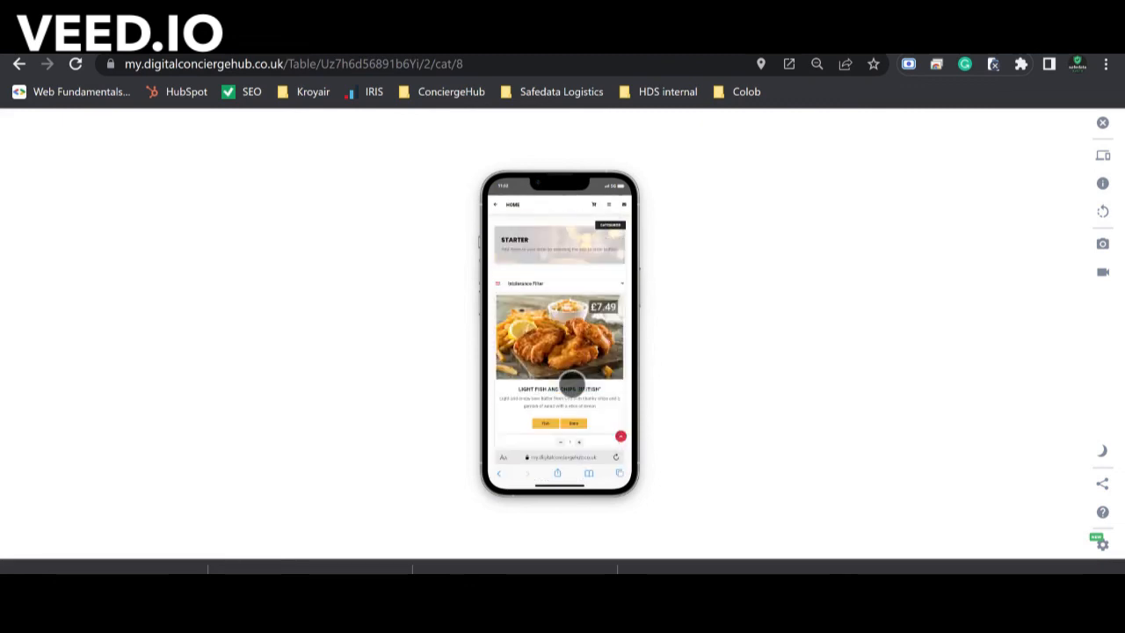